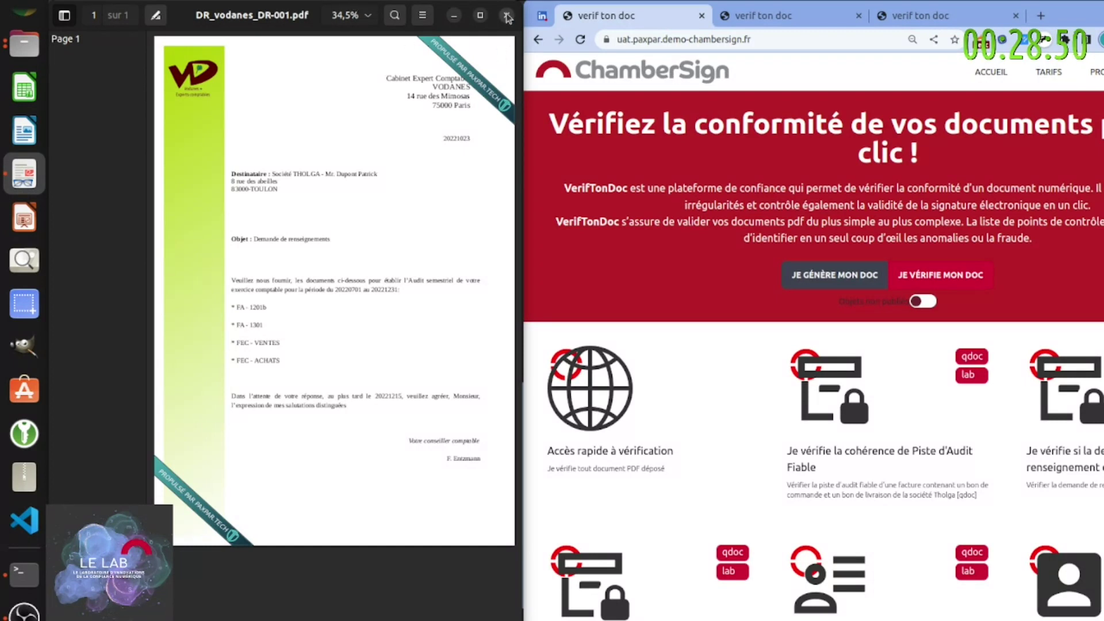
Close the information request PDF and open the "Remise des justificatifs" form among the document generation services
{"action": "left_click", "coordinate": [506, 16]}
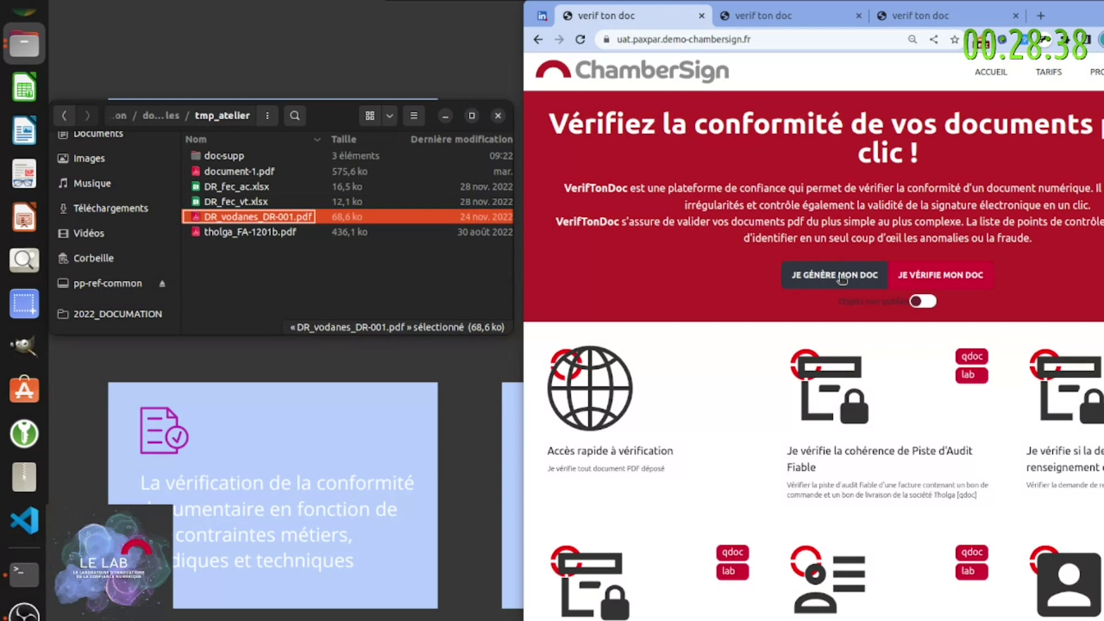
{"action": "left_click", "coordinate": [840, 276]}
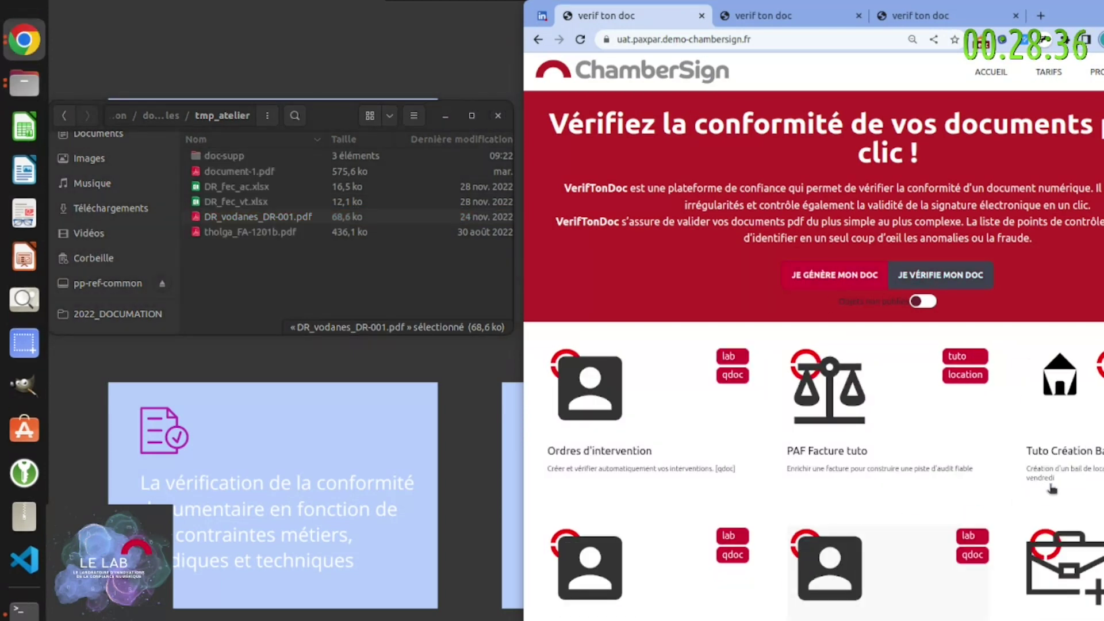
{"action": "left_click", "coordinate": [1083, 609]}
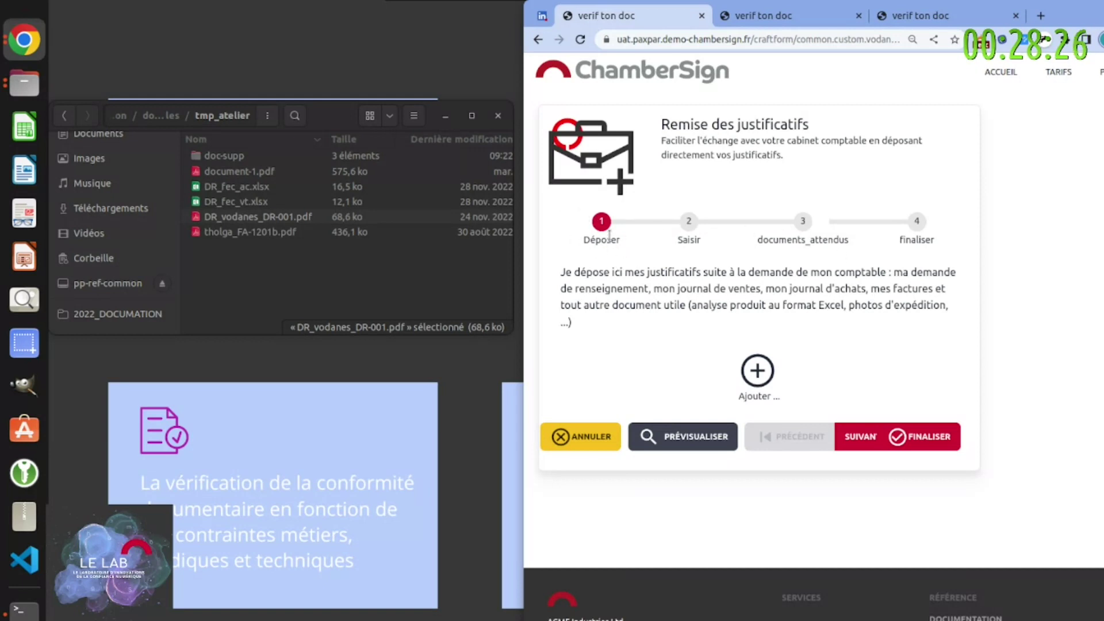
Deposit DR_fec_ac.xlsx, DR_fec_vt.xlsx, DR_vodanes_DR-001.pdf and tholga_FA-1201b.pdf from the tmp_atelier folder into the form
{"action": "left_click", "coordinate": [238, 186]}
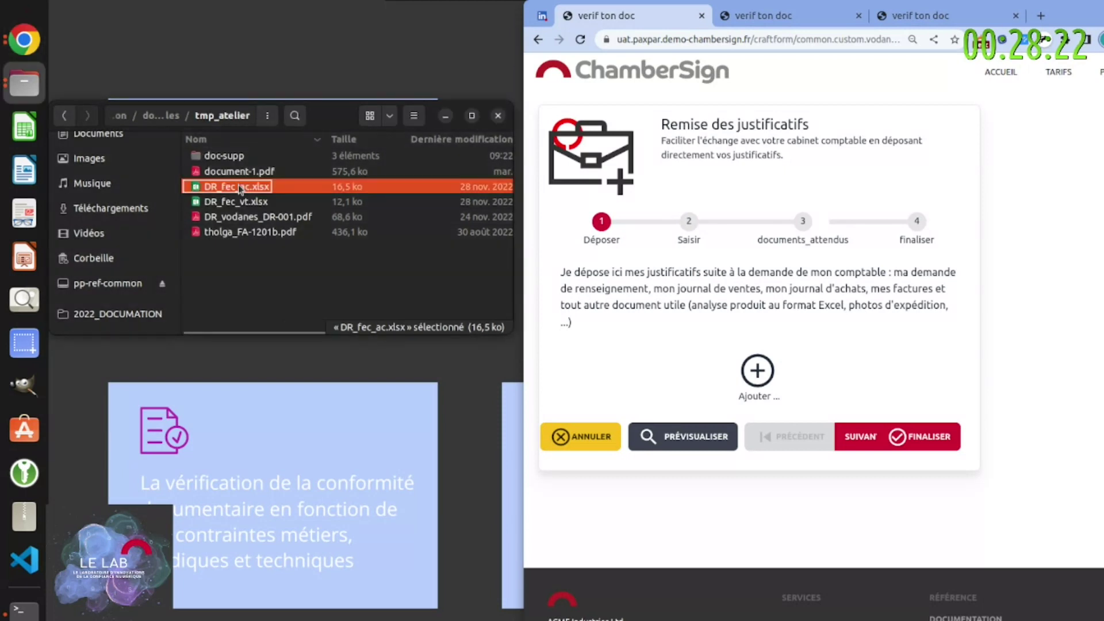
{"action": "left_click", "coordinate": [240, 223]}
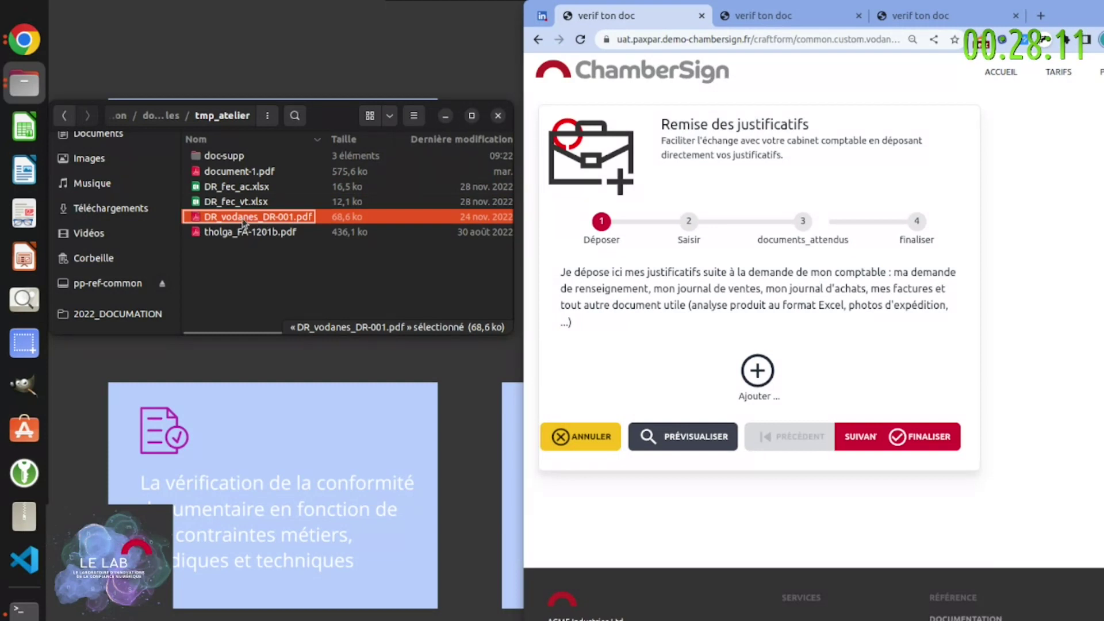
{"action": "left_click", "coordinate": [240, 190]}
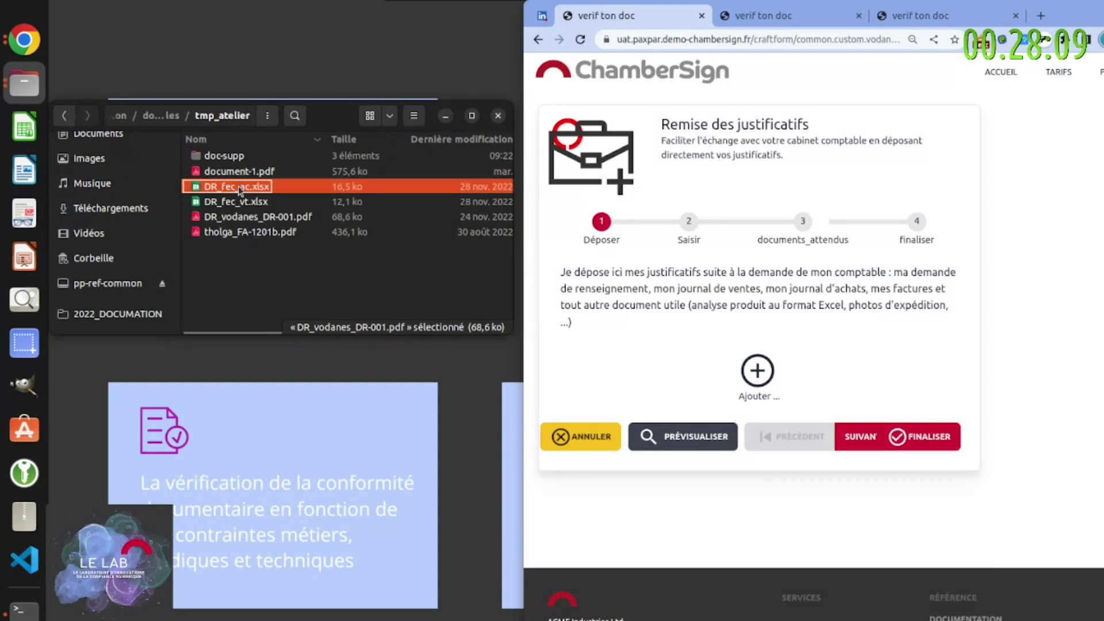
{"action": "left_click", "coordinate": [242, 233], "text": "shift"}
{"action": "left_click_drag", "start_coordinate": [239, 206], "coordinate": [705, 298]}
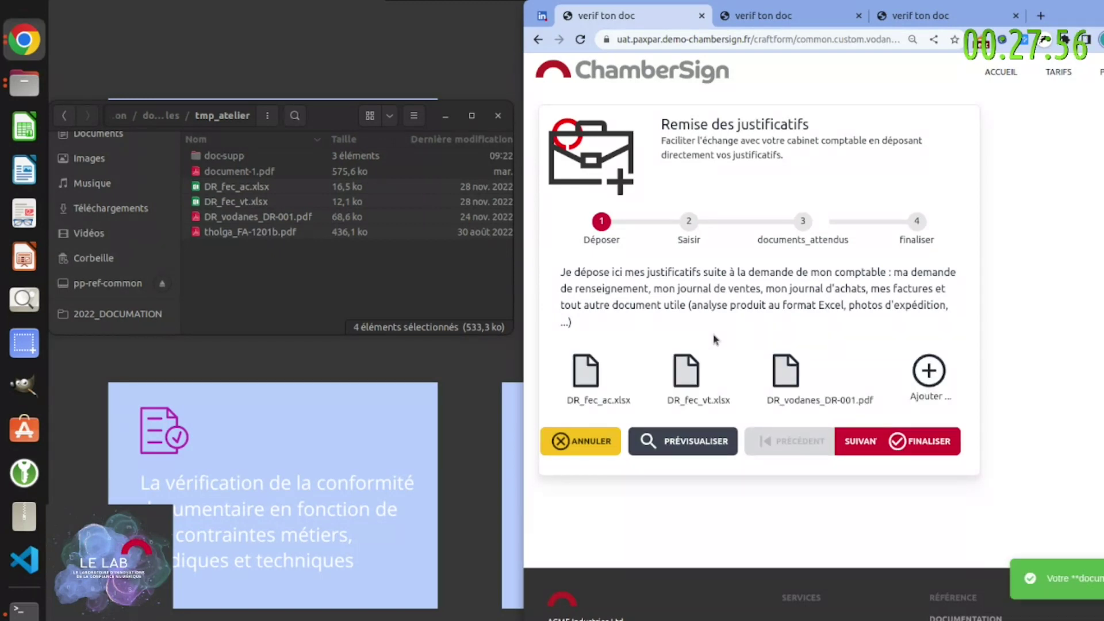
Preview the generated cover letter for the four deposited documents and close the preview
{"action": "left_click", "coordinate": [687, 521]}
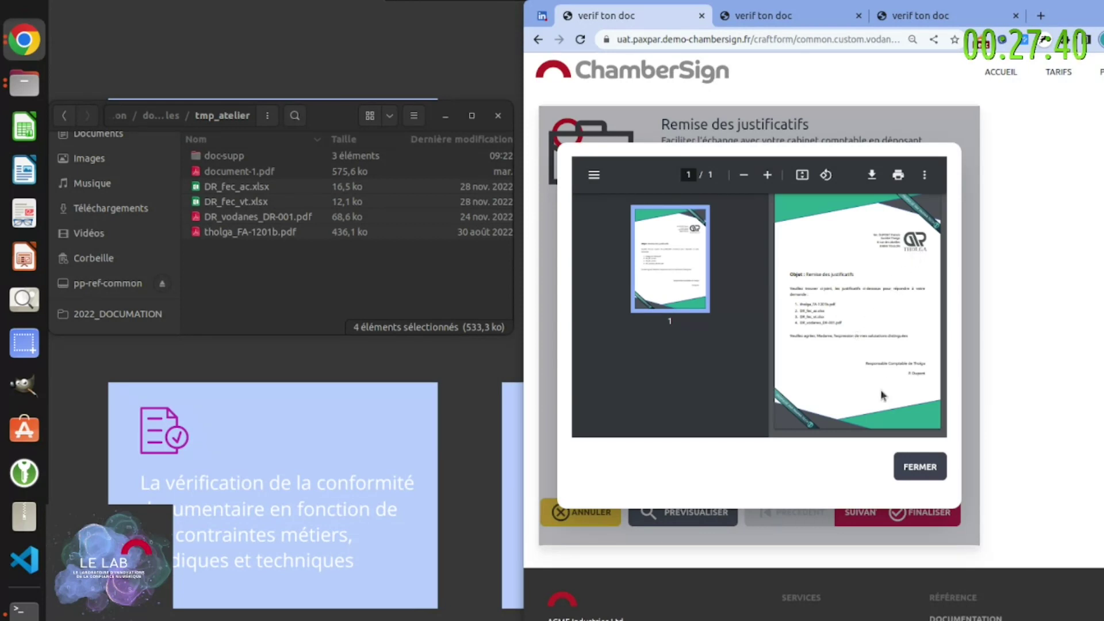
{"action": "left_click", "coordinate": [918, 473]}
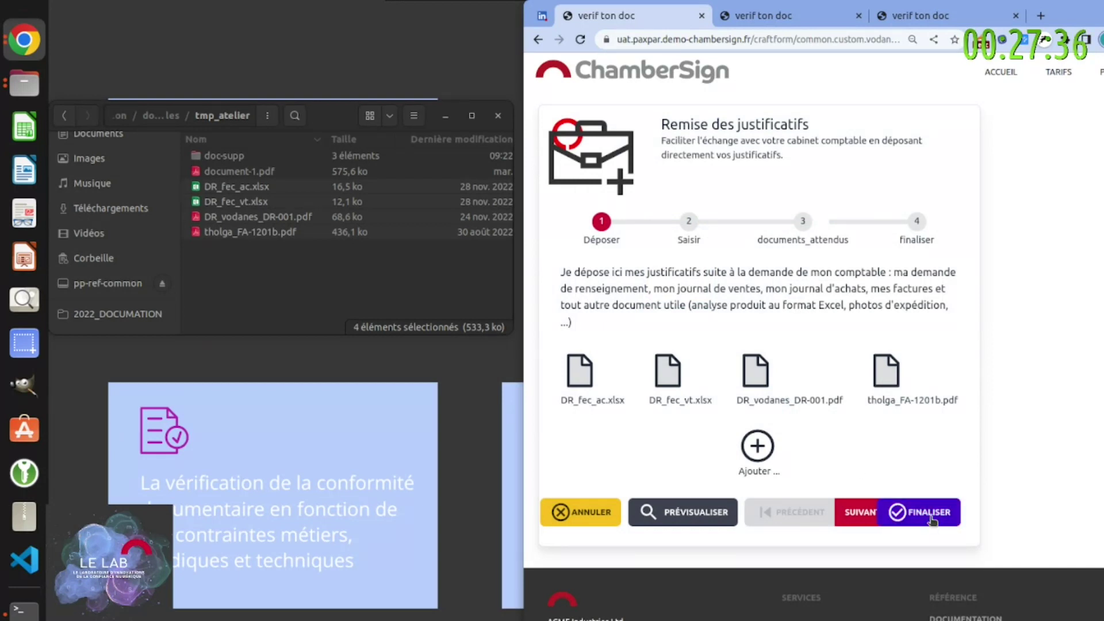
Finalise the document with the ChamberSign certificate signature option and open document-1.pdf for review
{"action": "left_click", "coordinate": [931, 520]}
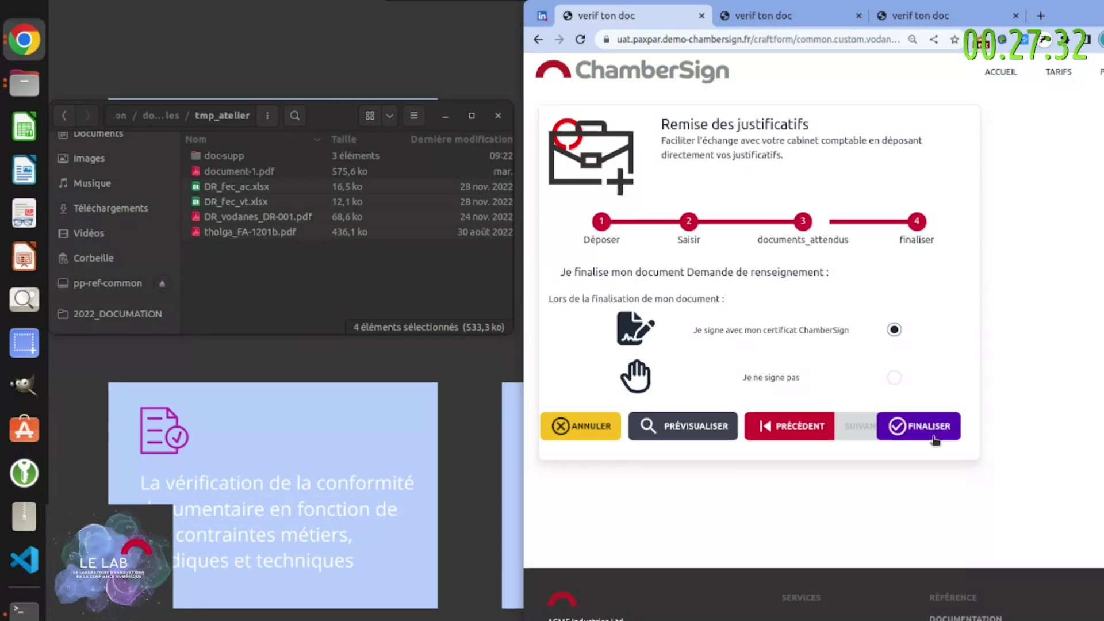
{"action": "left_click", "coordinate": [925, 431]}
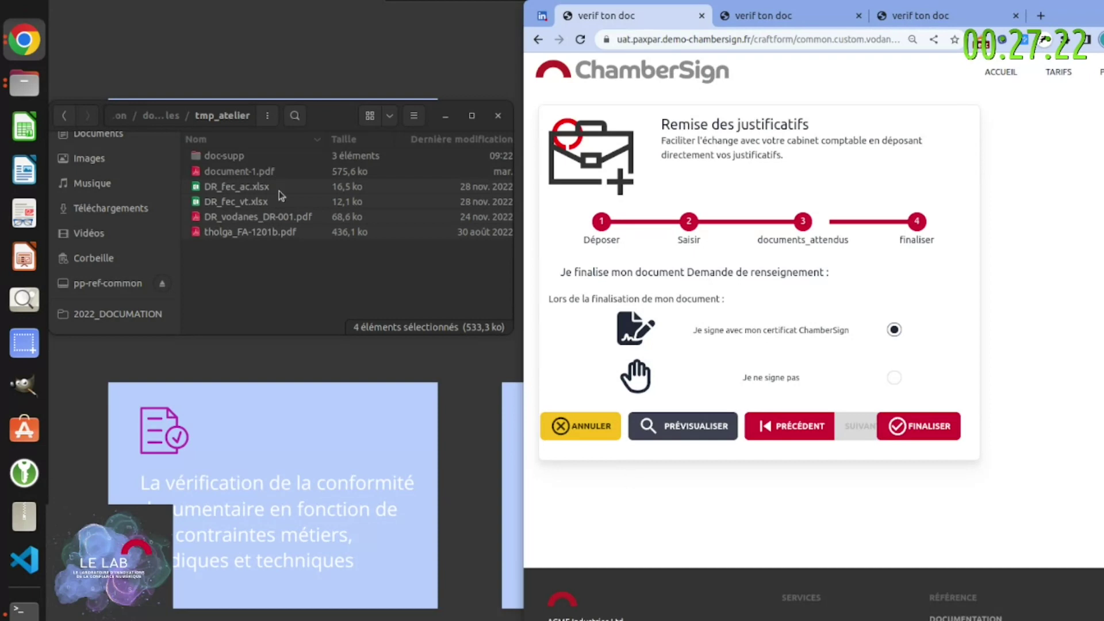
{"action": "double_click", "coordinate": [209, 178]}
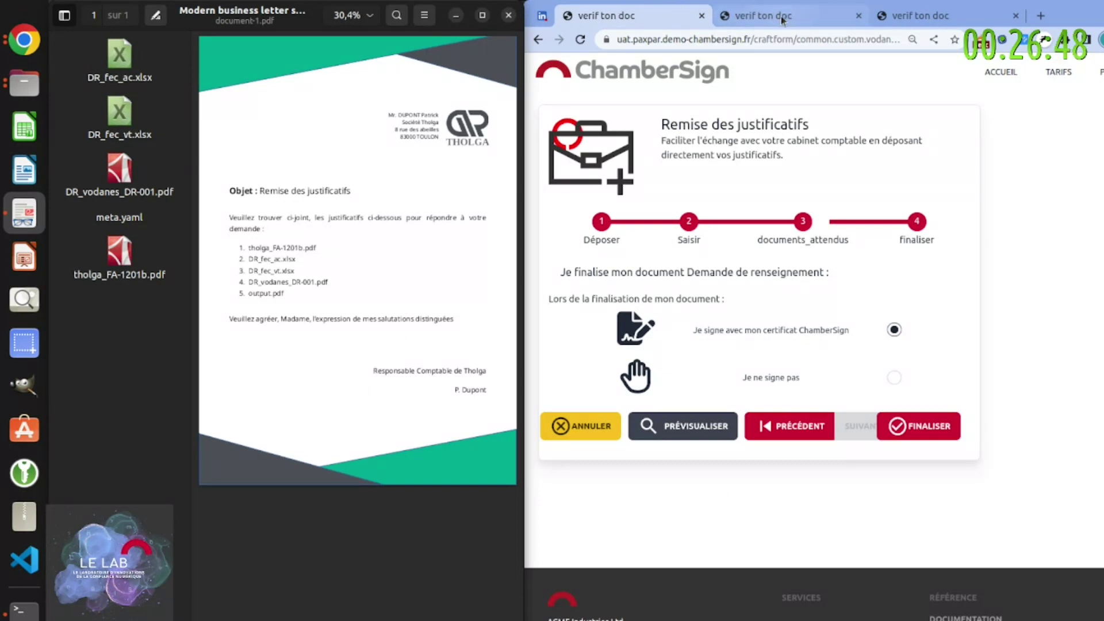
Submit document-1.pdf for analysis against the common.custom.vodanes.checklists.dr_ko checklist in the second VerifTonDoc tab
{"action": "mouse_move", "coordinate": [782, 20]}
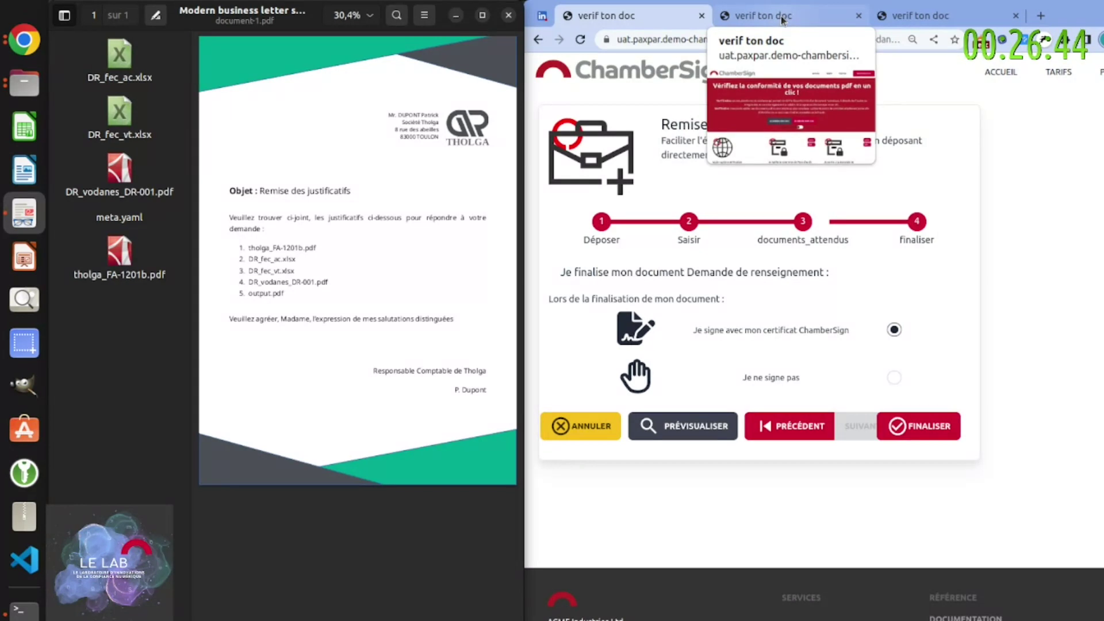
{"action": "left_click", "coordinate": [782, 20]}
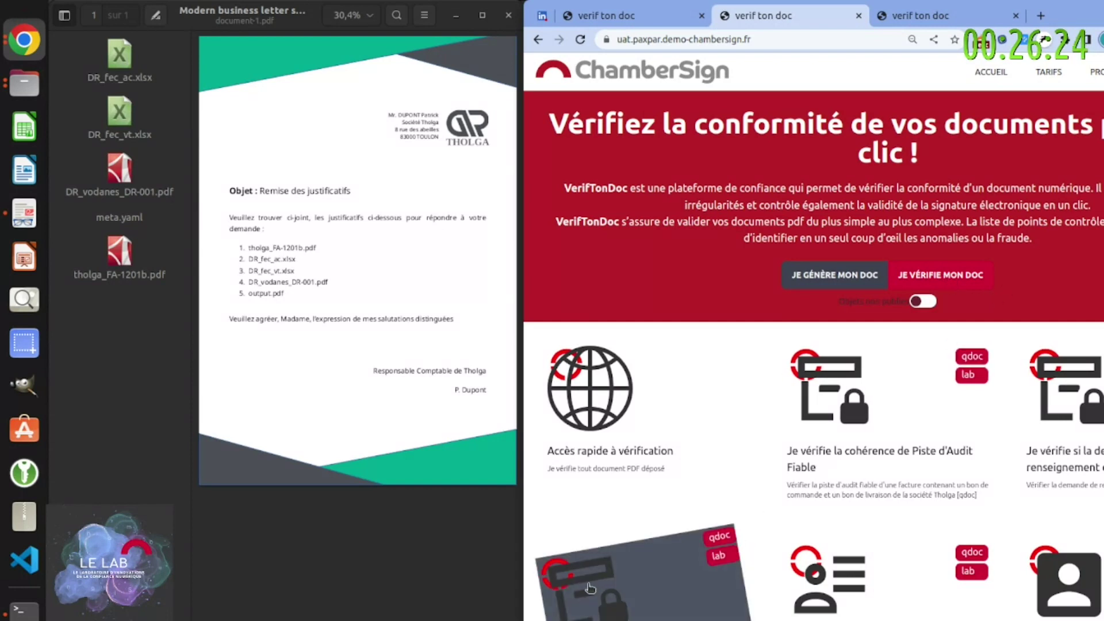
{"action": "left_click", "coordinate": [589, 588]}
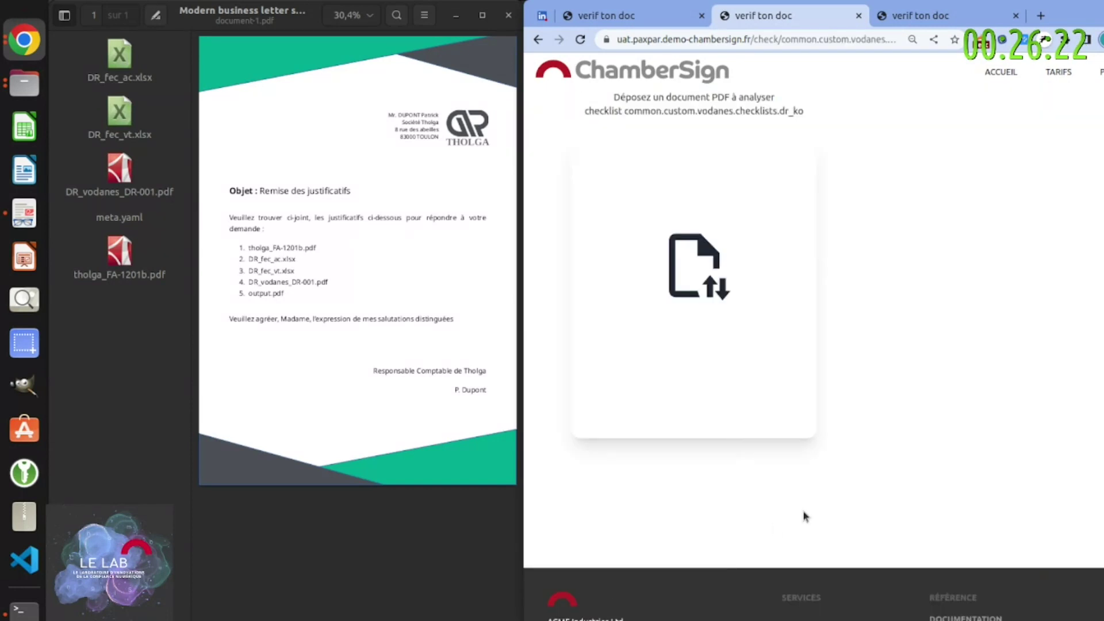
{"action": "left_click", "coordinate": [509, 15]}
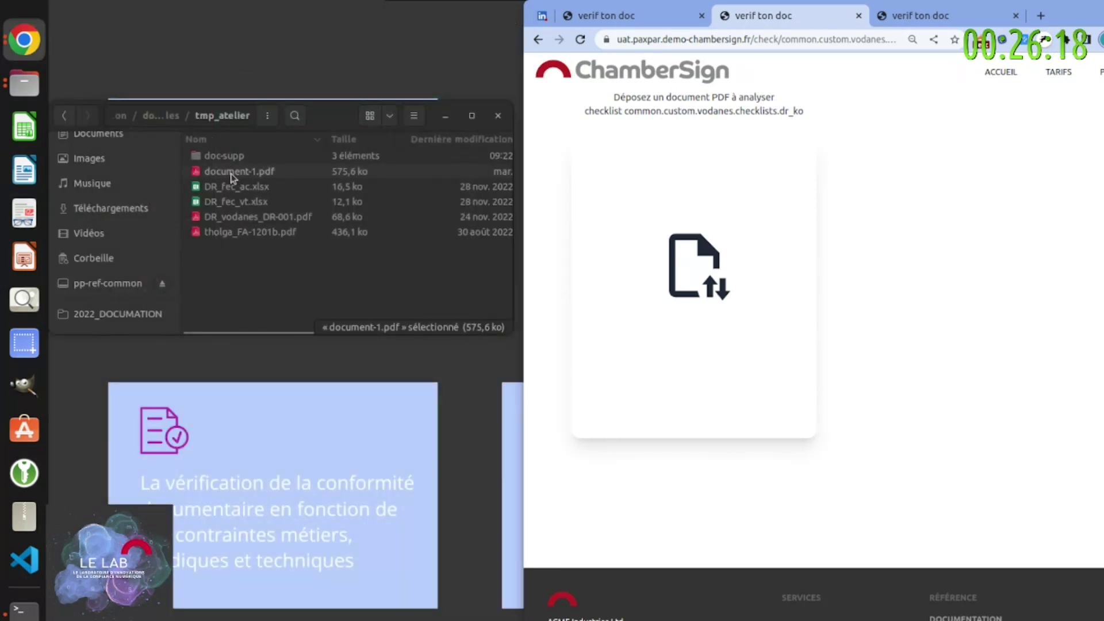
{"action": "left_click", "coordinate": [249, 171]}
{"action": "left_click_drag", "start_coordinate": [249, 171], "coordinate": [716, 266]}
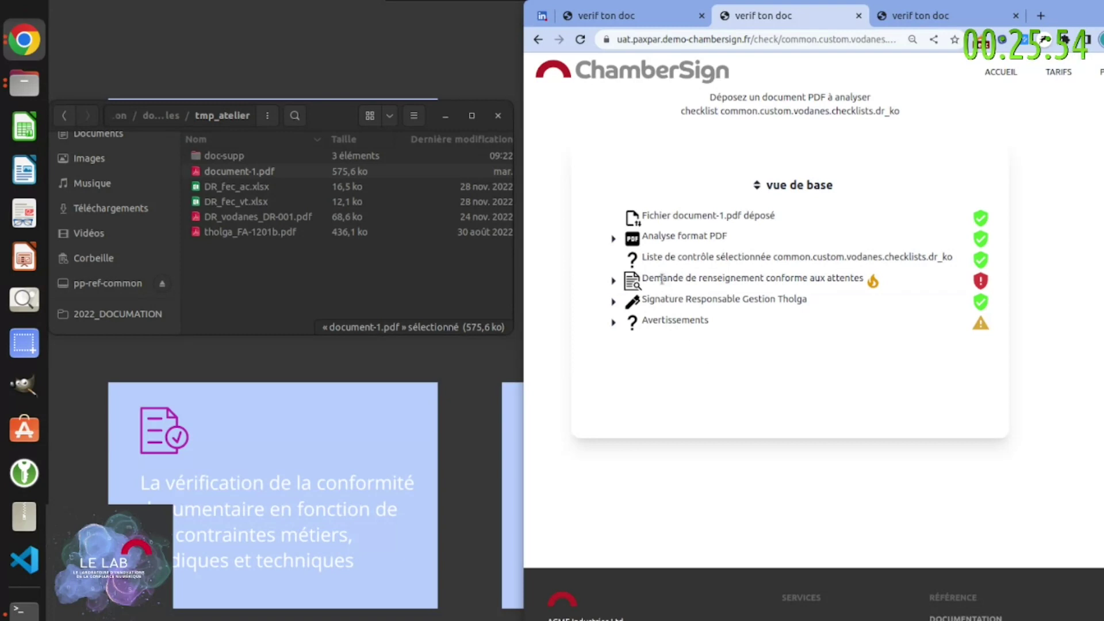
Examine the information request compliance results, including the FA1301 factur-X check and the presence of all requested attachments
{"action": "left_click", "coordinate": [655, 279]}
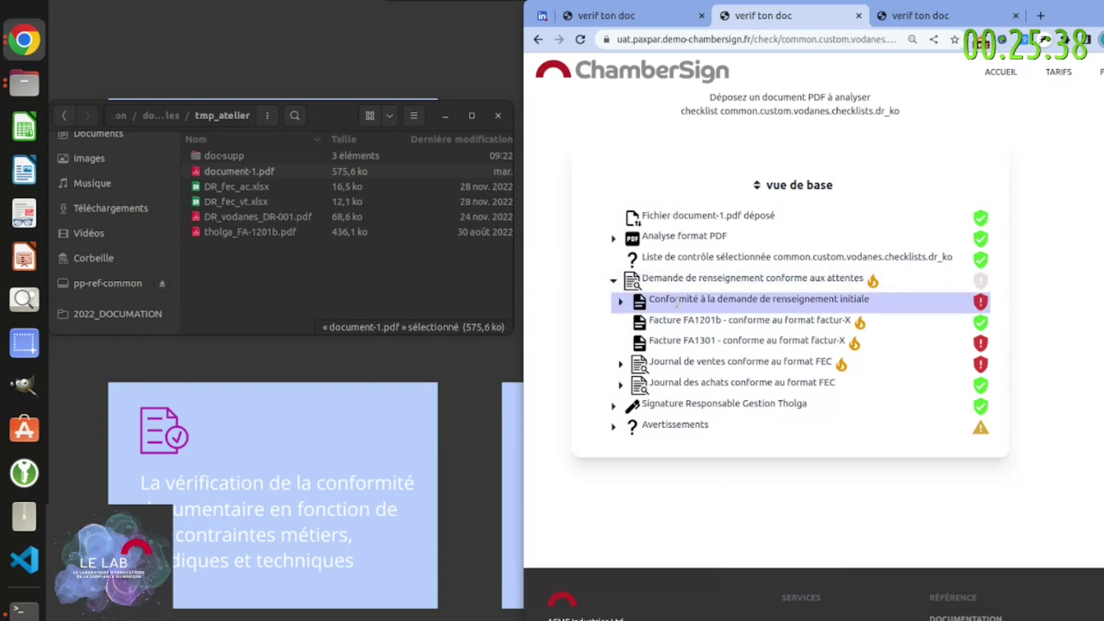
{"action": "left_click", "coordinate": [679, 343]}
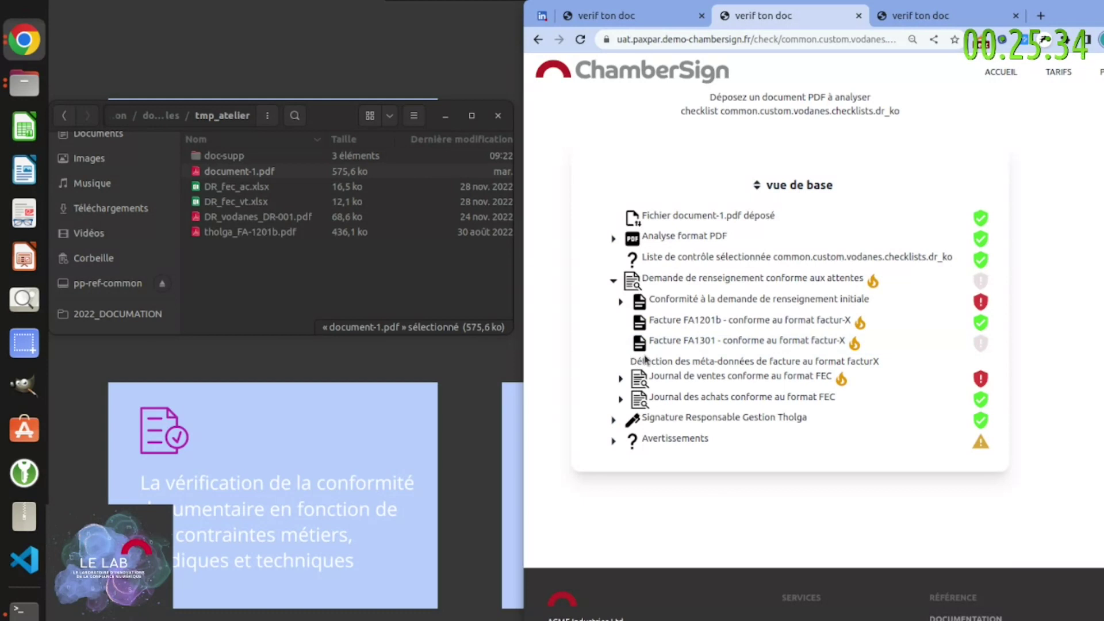
{"action": "left_click", "coordinate": [677, 299]}
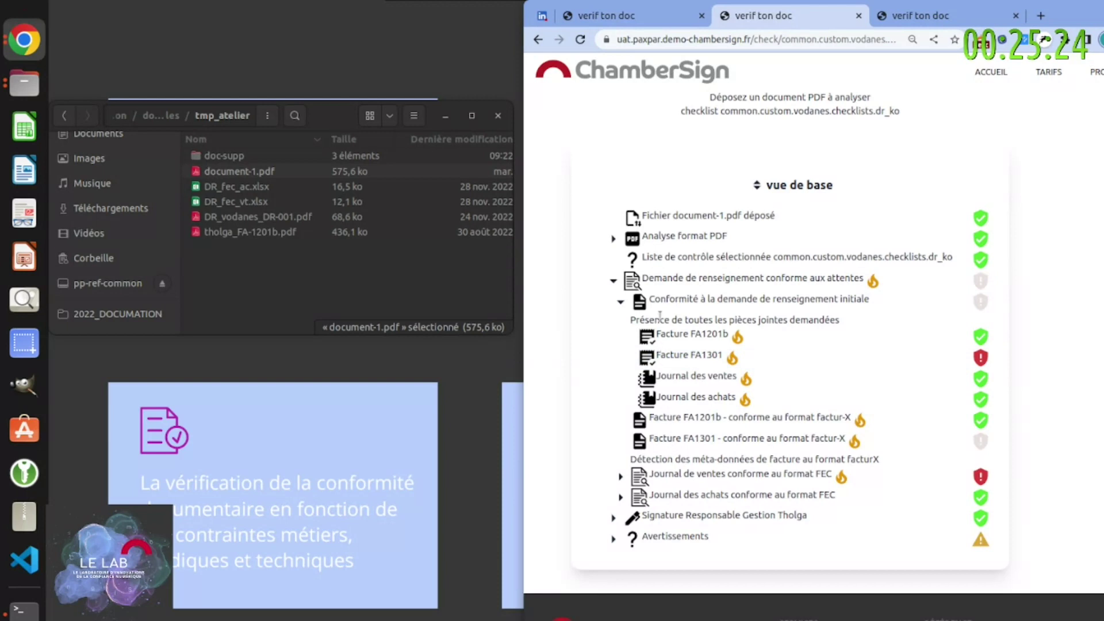
{"action": "left_click", "coordinate": [662, 295]}
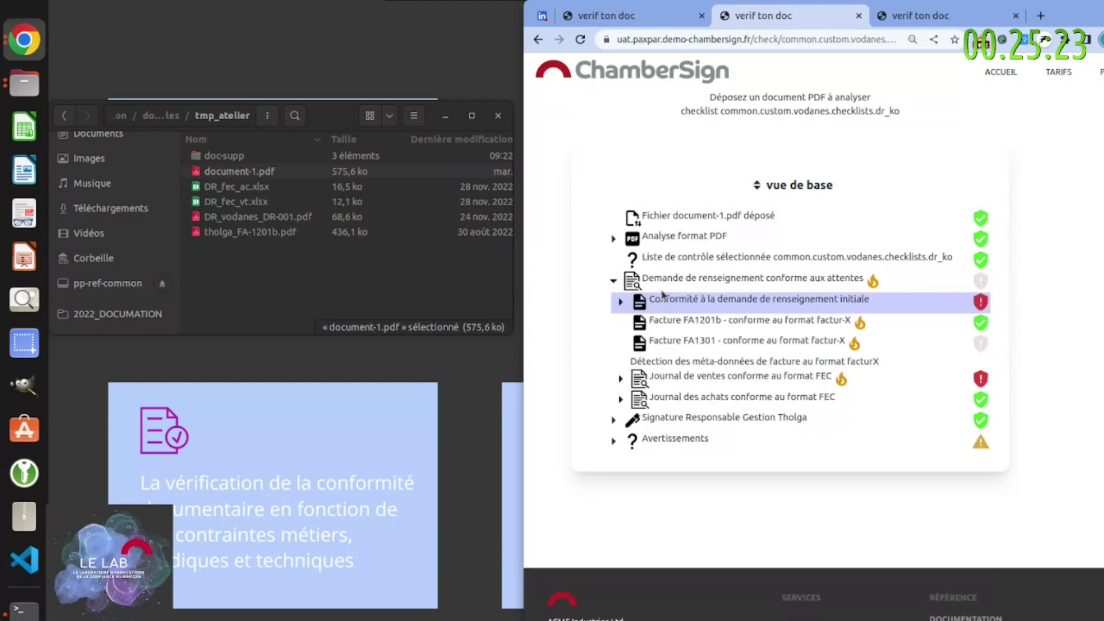
{"action": "left_click", "coordinate": [667, 282]}
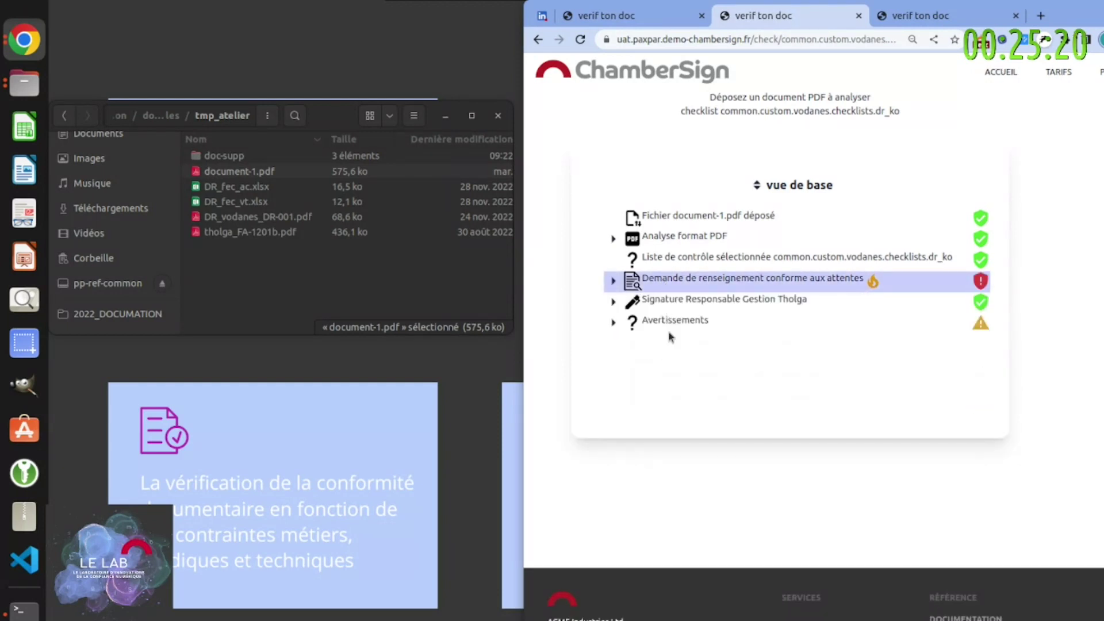
Examine the FEC control points of the sales journal, including the detail of the document date check
{"action": "left_click", "coordinate": [664, 283]}
{"action": "left_click", "coordinate": [753, 363]}
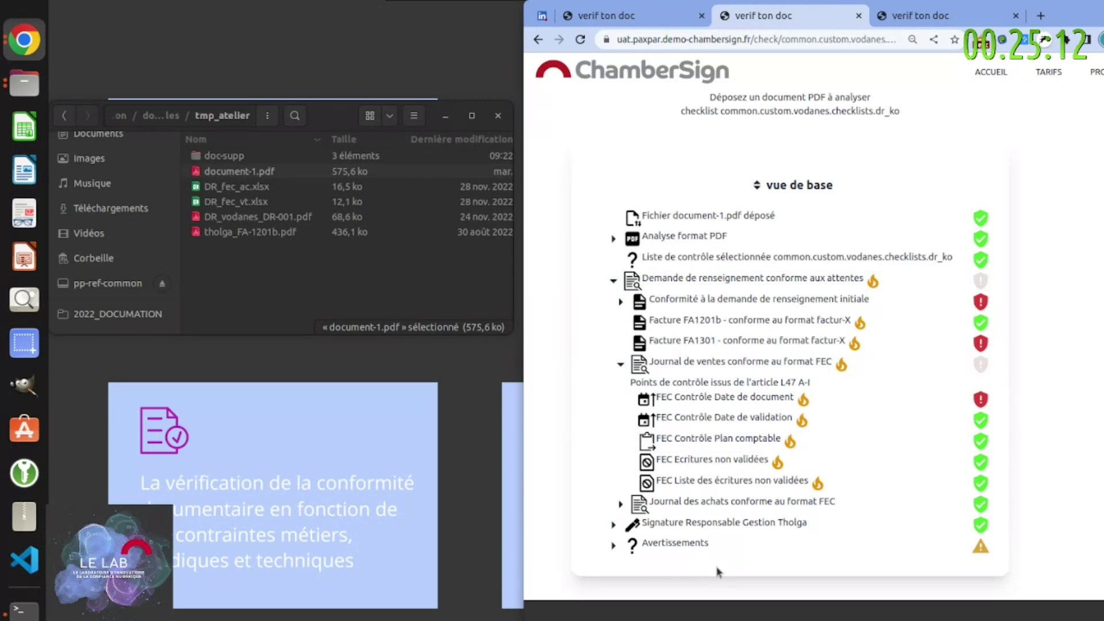
{"action": "left_click", "coordinate": [708, 399]}
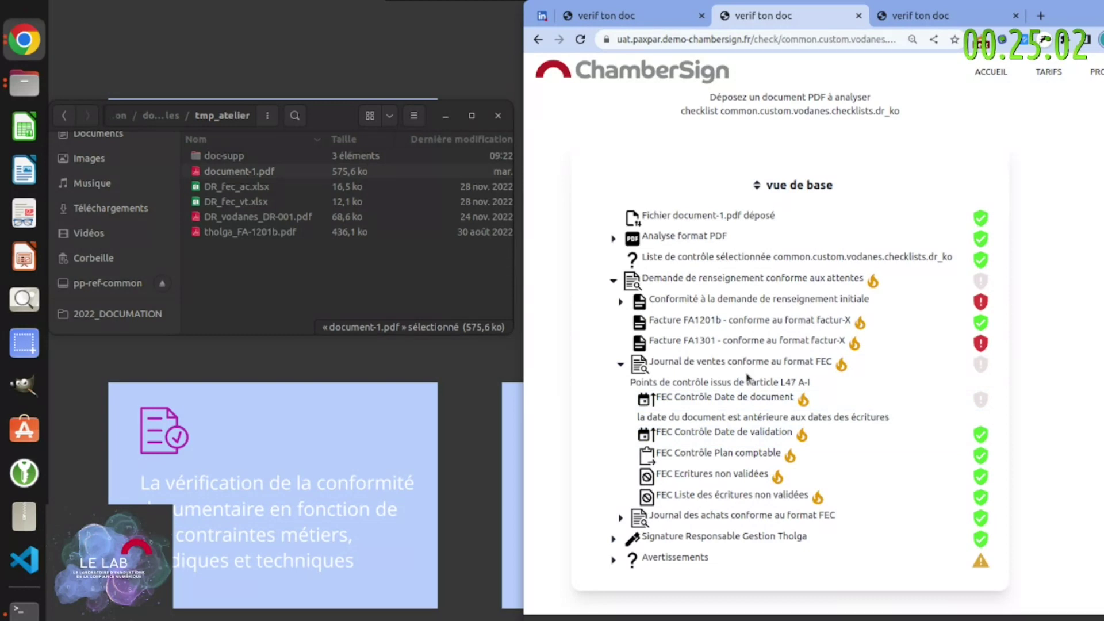
{"action": "left_click", "coordinate": [726, 362]}
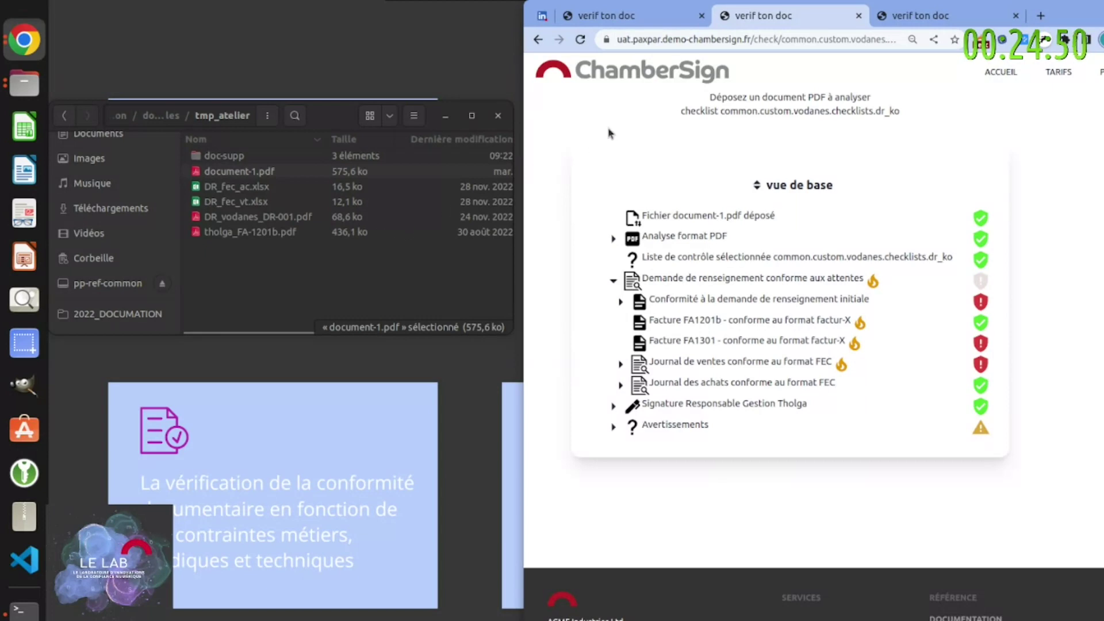
Return the "Remise des justificatifs" form to its deposit stage and add DR_fec_ac.xlsx, DR_vodanes_DR-001.pdf and tholga_FA-1201b.pdf
{"action": "left_click", "coordinate": [620, 18]}
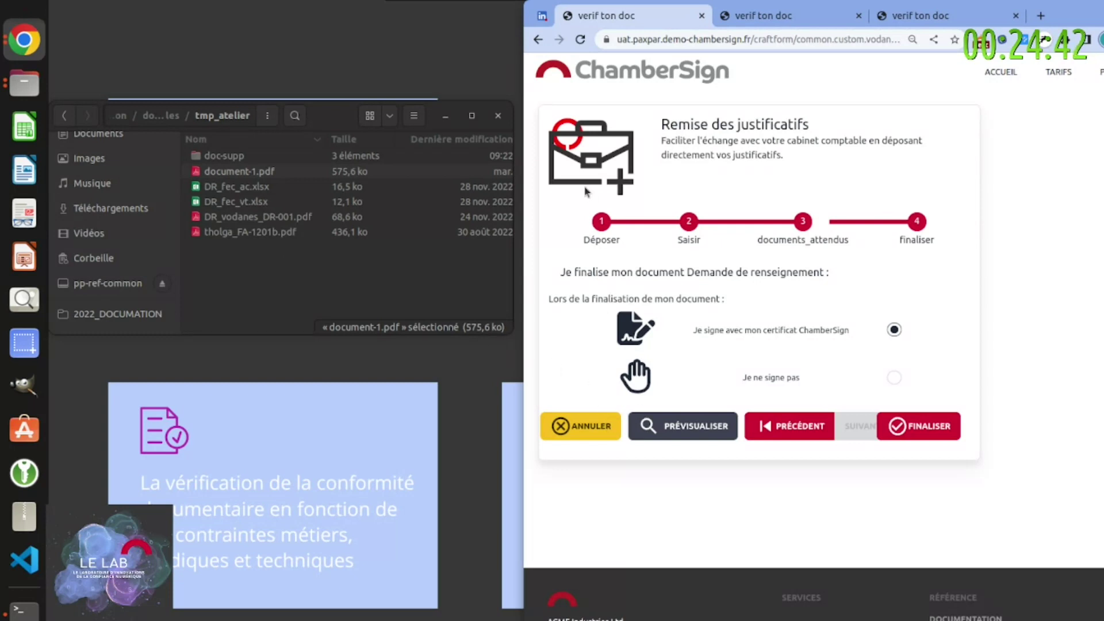
{"action": "left_click", "coordinate": [603, 222]}
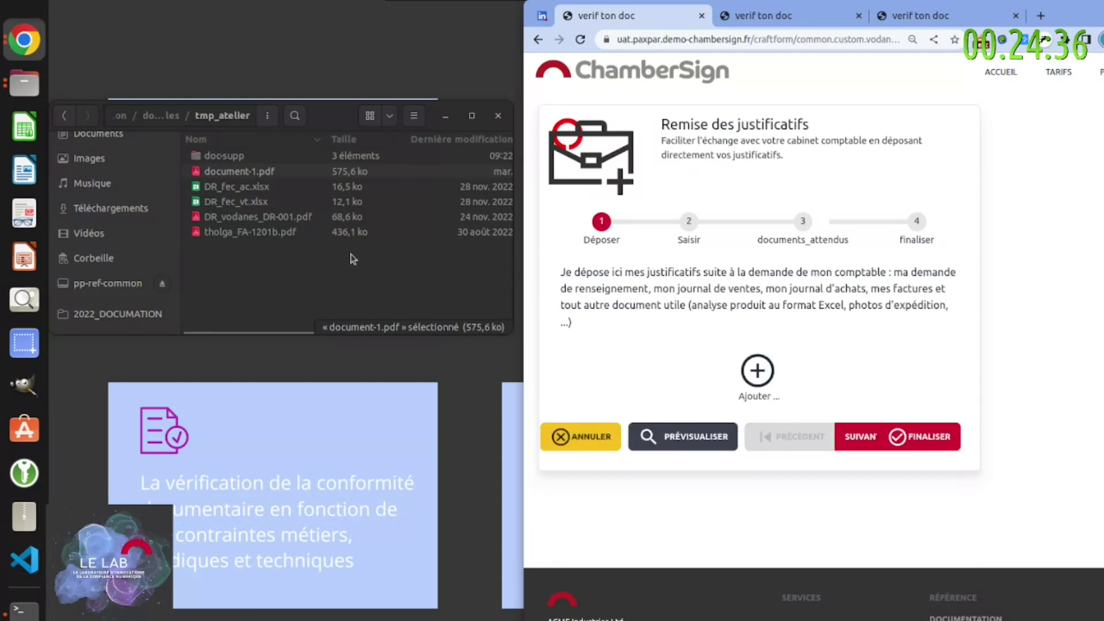
{"action": "left_click", "coordinate": [230, 189]}
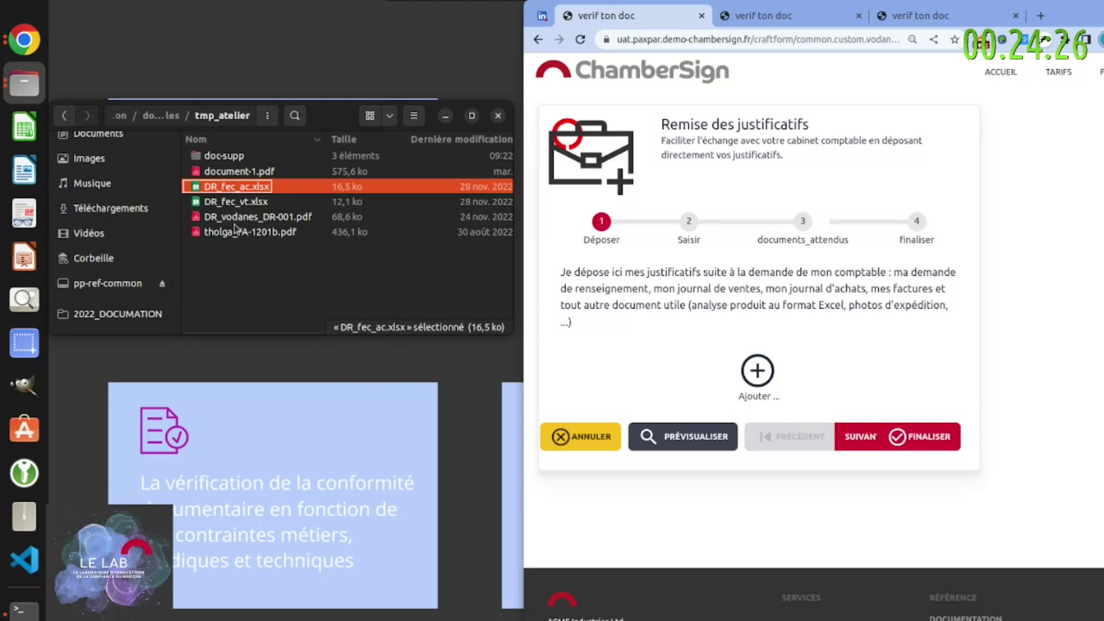
{"action": "left_click", "coordinate": [235, 217], "text": "ctrl"}
{"action": "left_click", "coordinate": [241, 230], "text": "ctrl"}
{"action": "left_click_drag", "start_coordinate": [242, 229], "coordinate": [739, 282]}
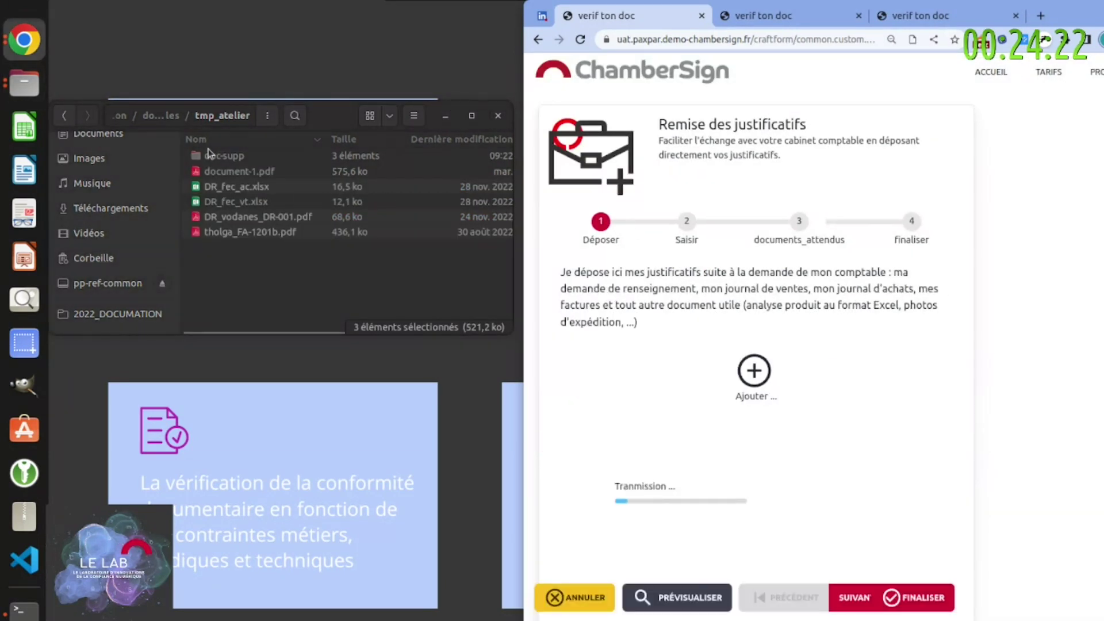
Add tholga_FA-1301.pdf and the DR_fec_vt_01072022 sales journal spreadsheet from the doc-supp folder to the form
{"action": "left_click", "coordinate": [214, 157]}
{"action": "double_click", "coordinate": [213, 156]}
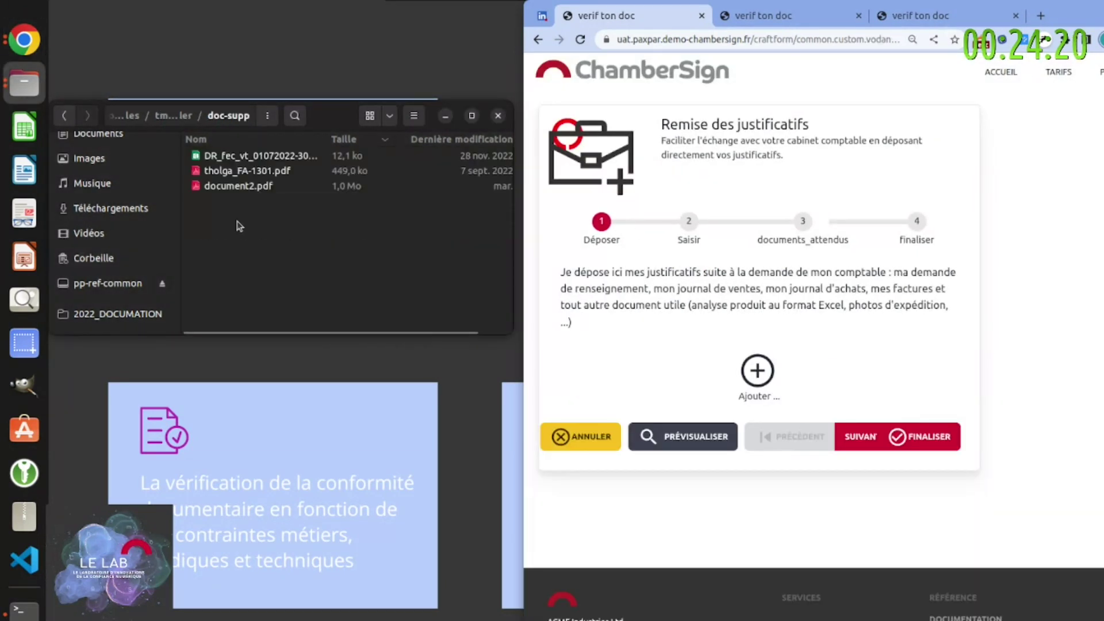
{"action": "left_click", "coordinate": [236, 172]}
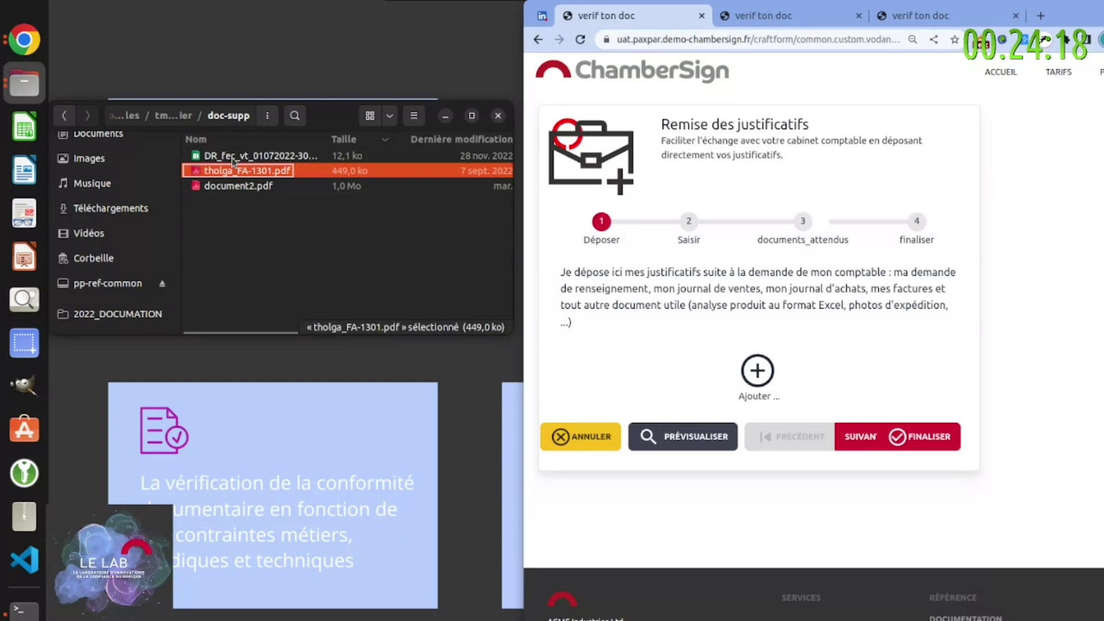
{"action": "left_click", "coordinate": [230, 155], "text": "ctrl"}
{"action": "left_click_drag", "start_coordinate": [230, 155], "coordinate": [755, 325]}
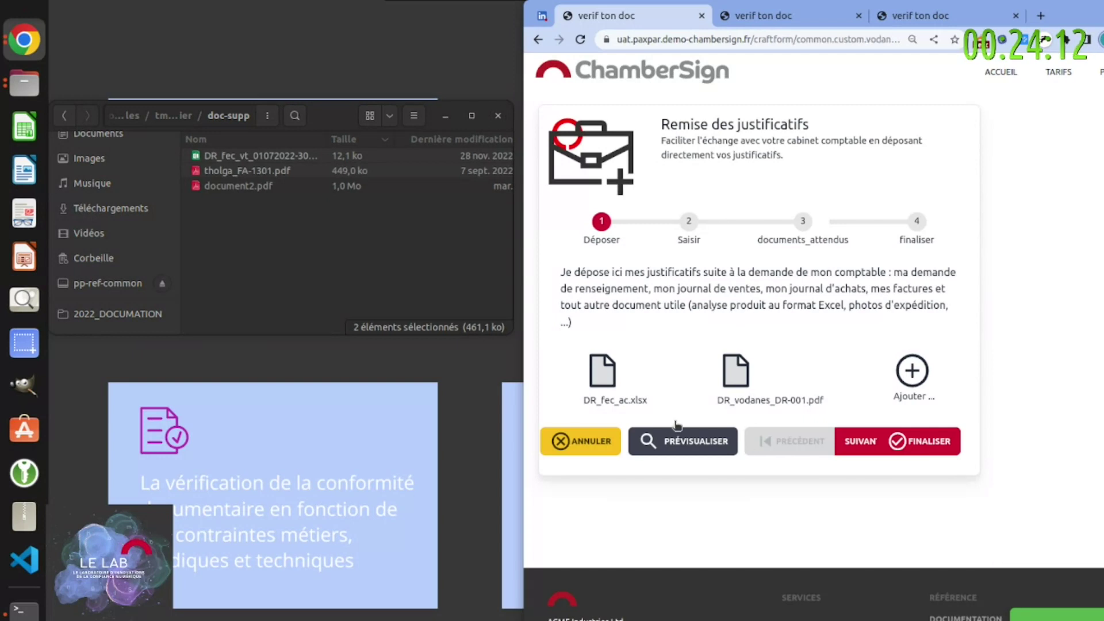
Preview the cover letter for the new set of attachments and advance the form to its finalisation stage
{"action": "left_click", "coordinate": [688, 446]}
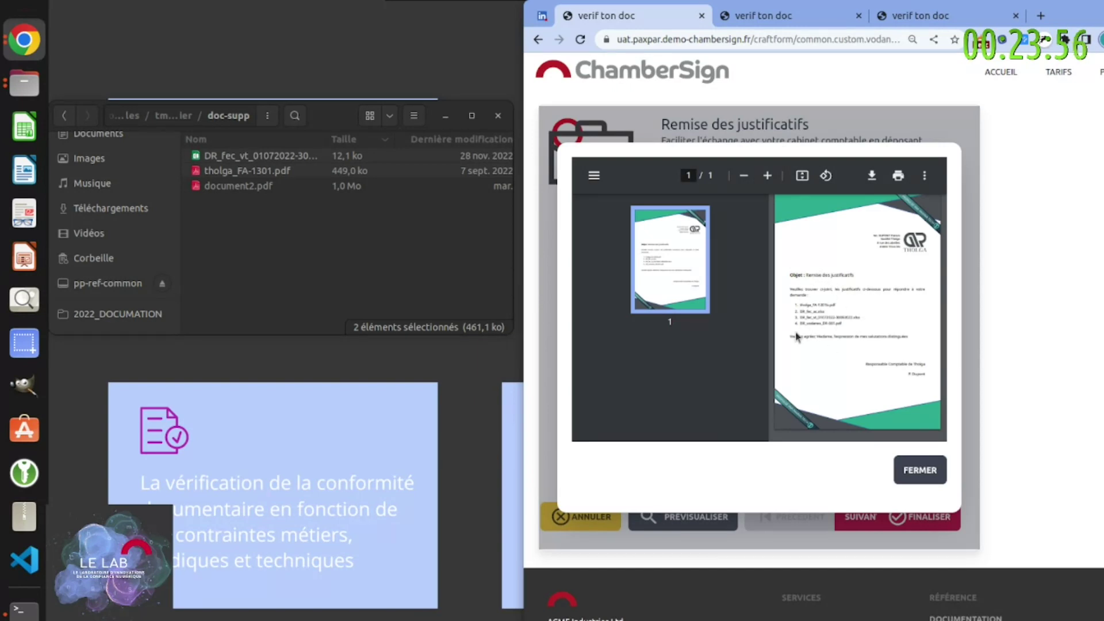
{"action": "left_click", "coordinate": [912, 474]}
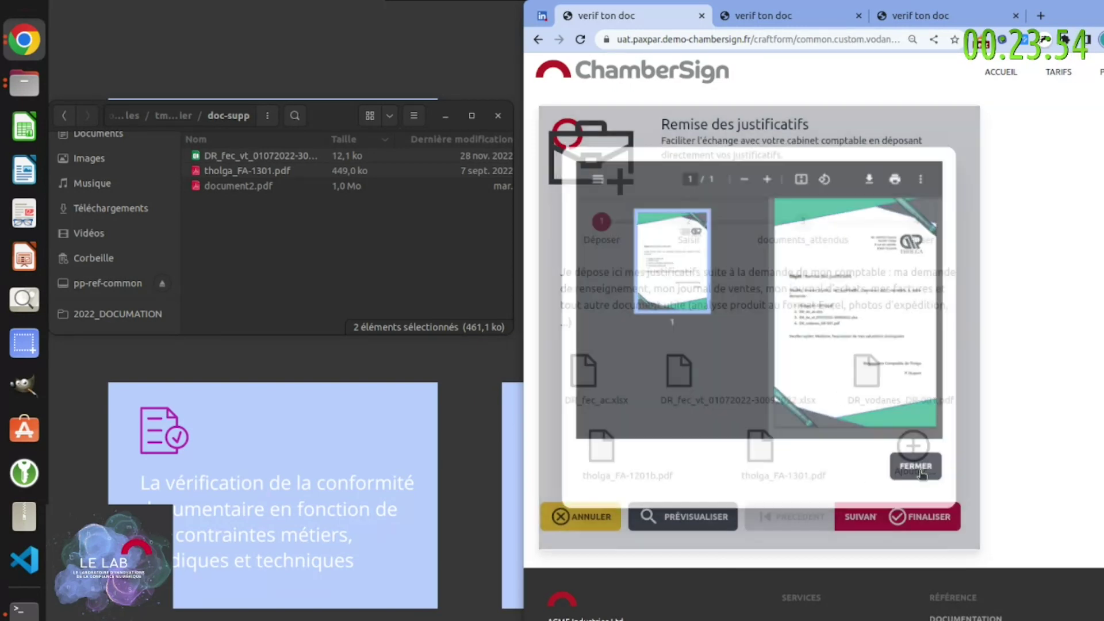
{"action": "left_click", "coordinate": [927, 527]}
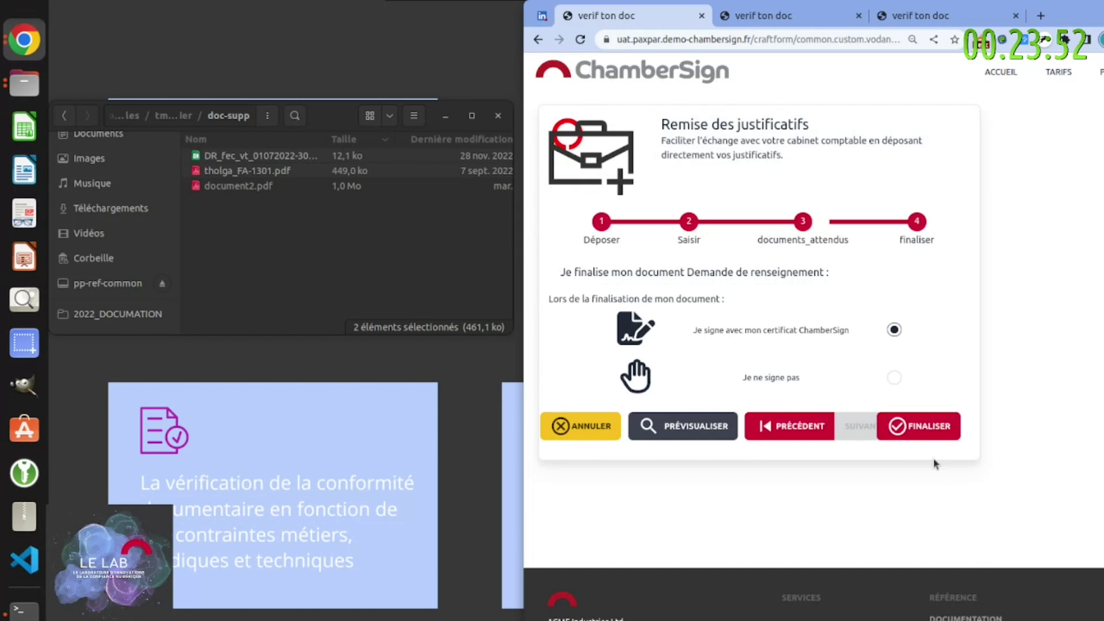
Finalise the form with the ChamberSign certificate signature and submit document2.pdf to the common.custom.vodanes.checklists.dr compliance check
{"action": "left_click", "coordinate": [928, 426]}
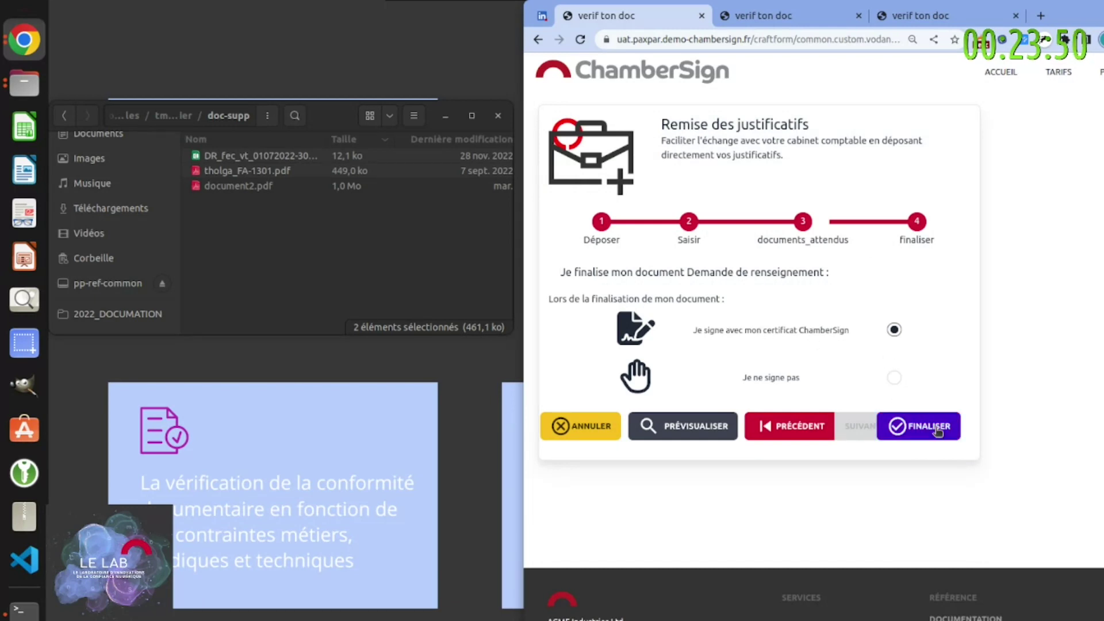
{"action": "left_click", "coordinate": [935, 431]}
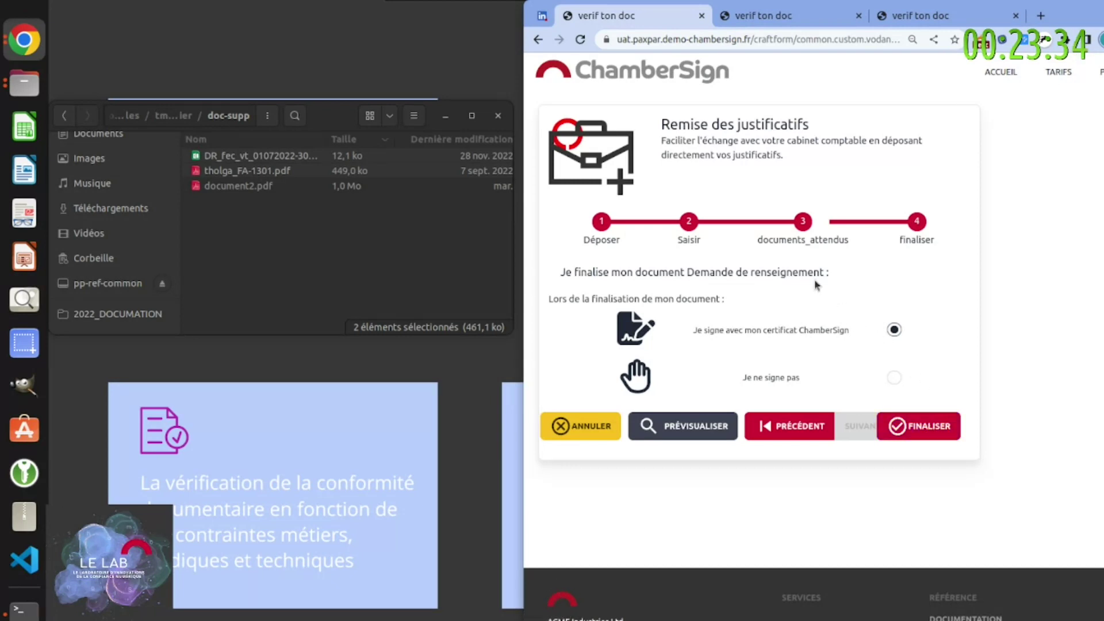
{"action": "left_click", "coordinate": [948, 20]}
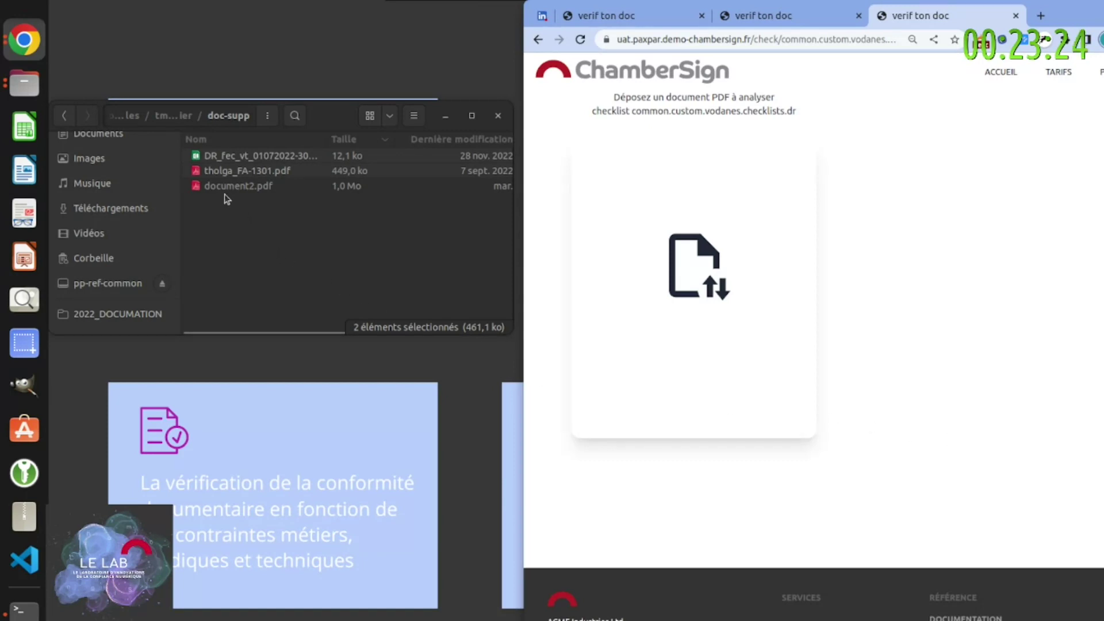
{"action": "left_click_drag", "start_coordinate": [222, 190], "coordinate": [732, 266]}
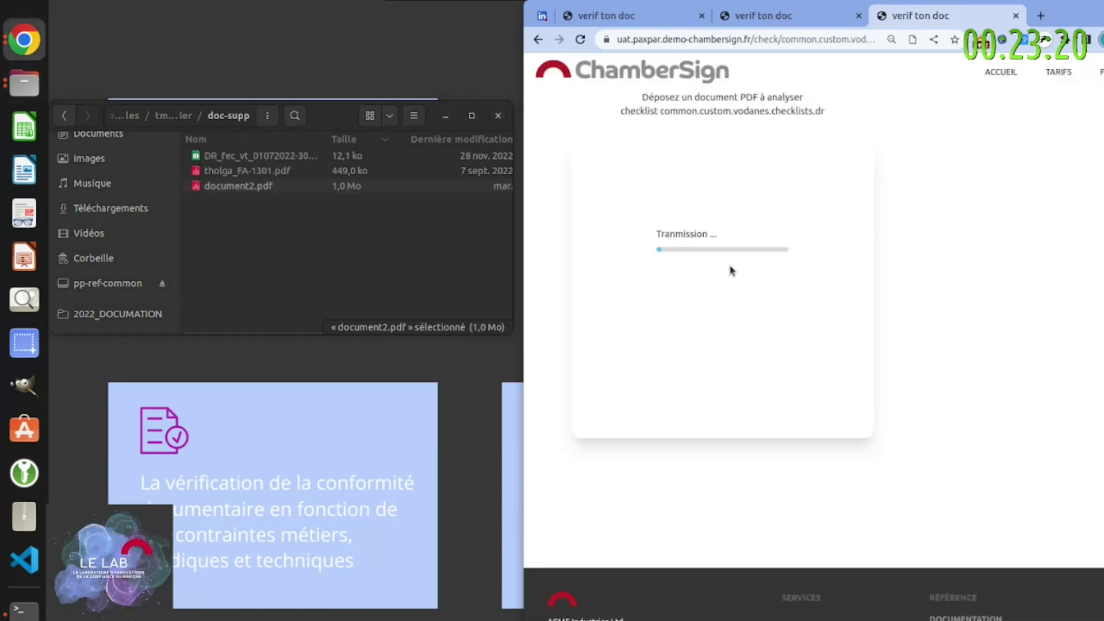
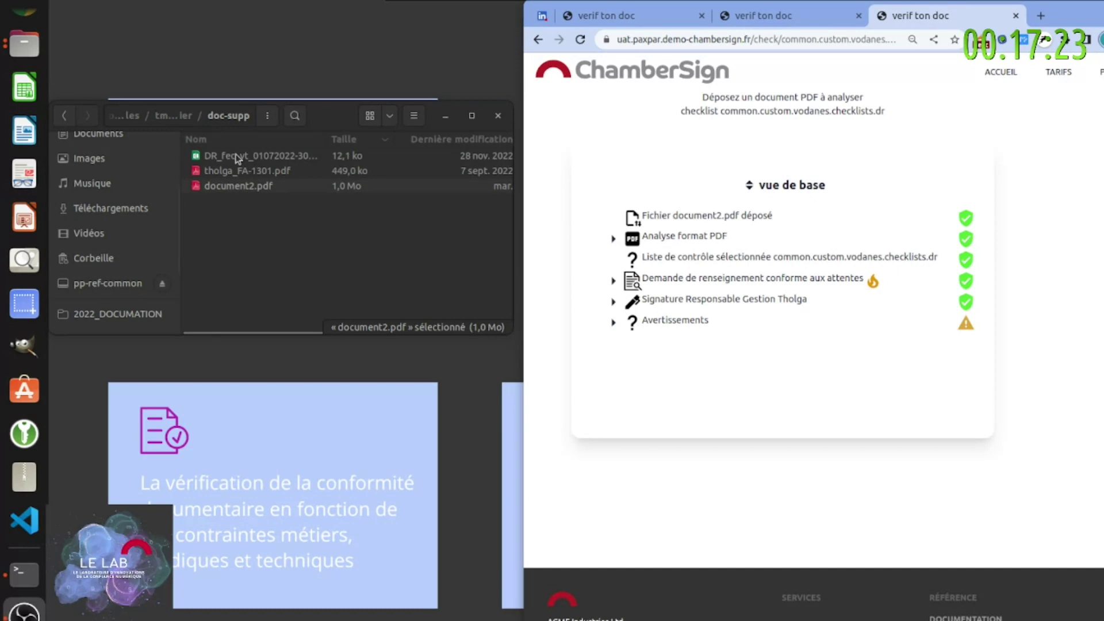
Open document2.pdf and its attached invoice tholga_FA-1201b.pdf, and display the files embedded in the invoice
{"action": "left_click", "coordinate": [232, 184]}
{"action": "double_click", "coordinate": [233, 184]}
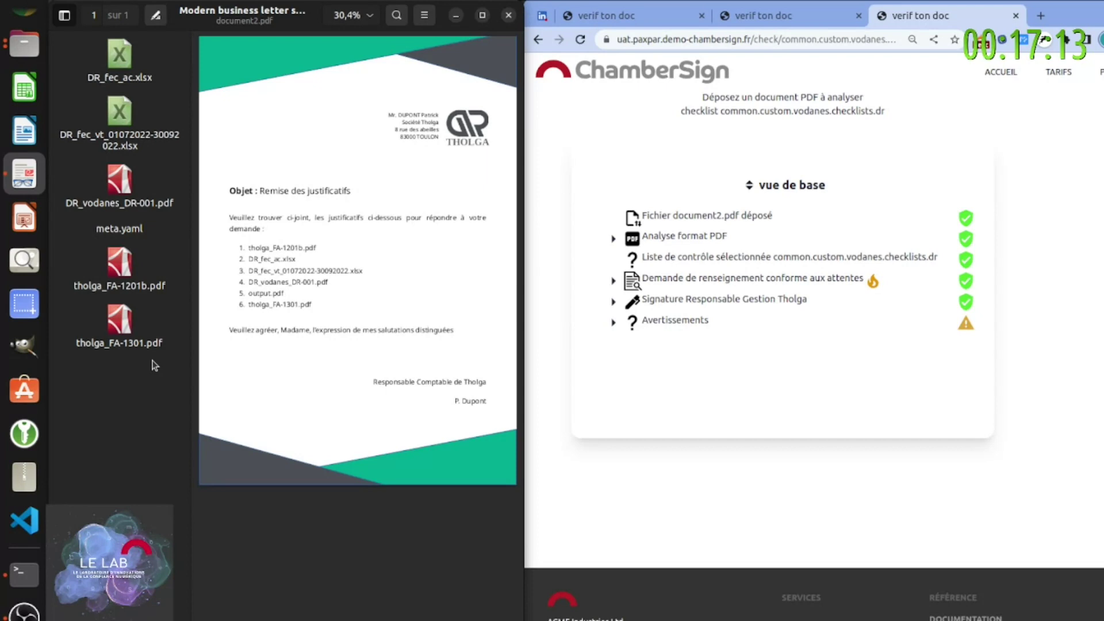
{"action": "left_click", "coordinate": [121, 325]}
{"action": "double_click", "coordinate": [121, 271]}
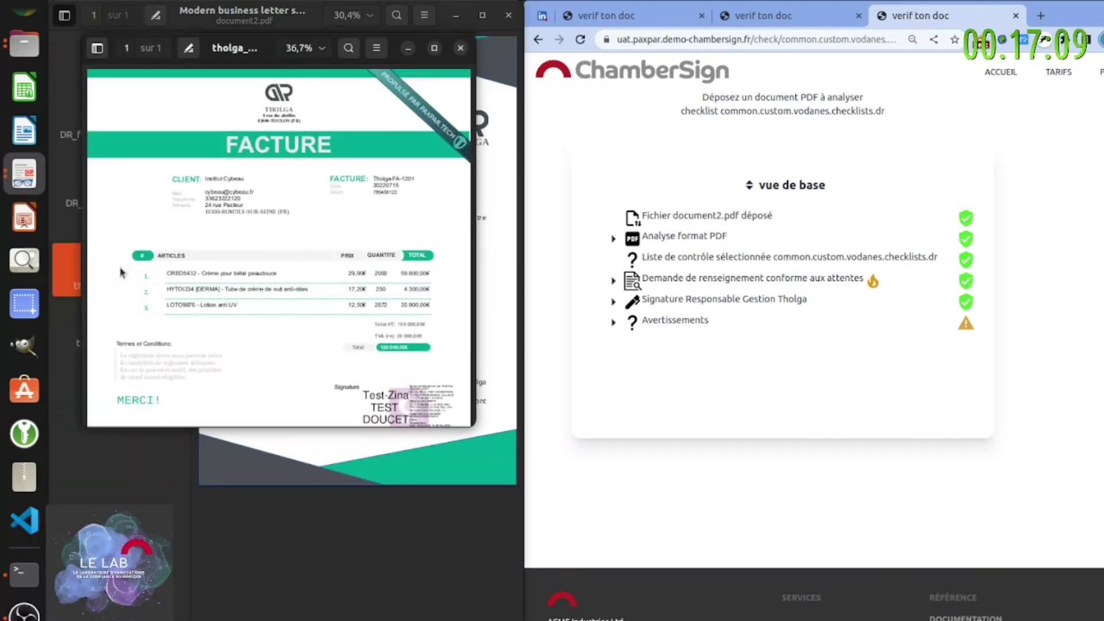
{"action": "left_click", "coordinate": [97, 48]}
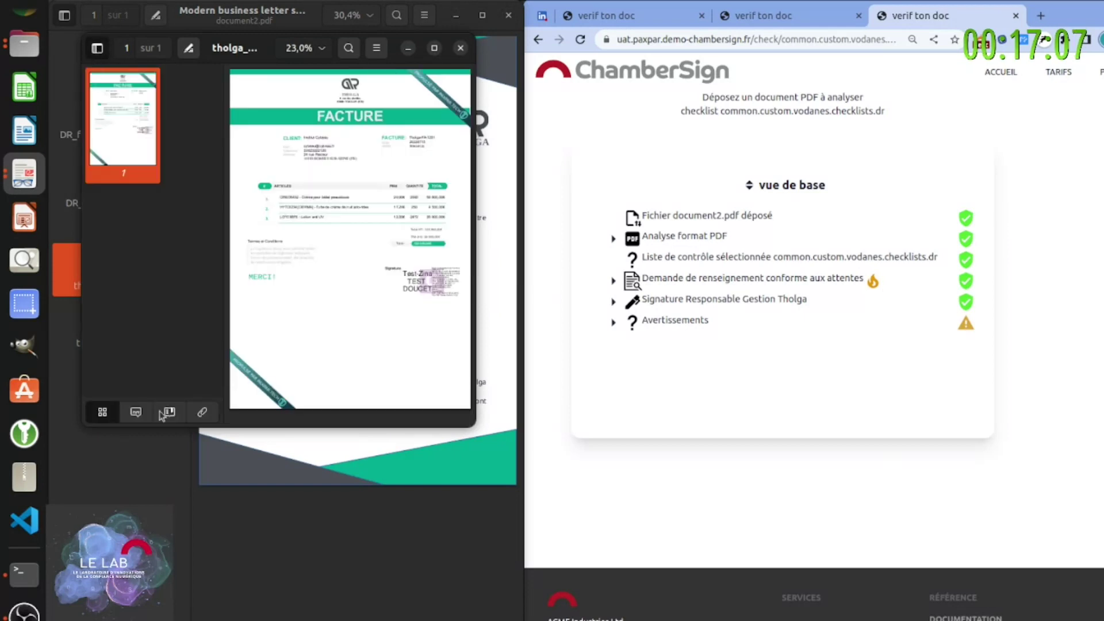
{"action": "left_click", "coordinate": [163, 414]}
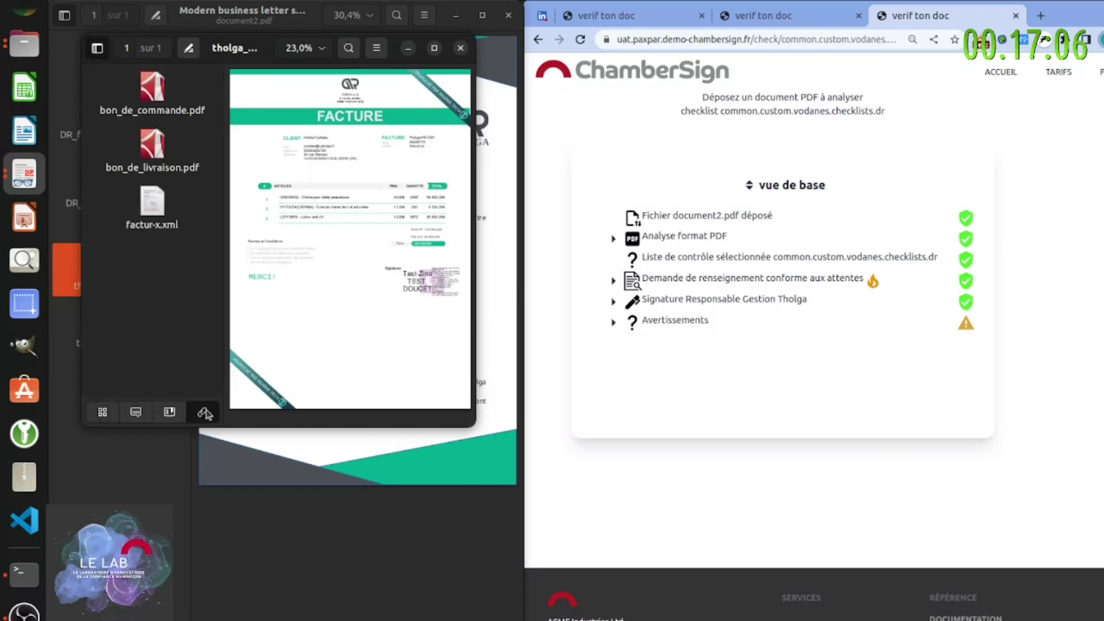
{"action": "left_click", "coordinate": [433, 49]}
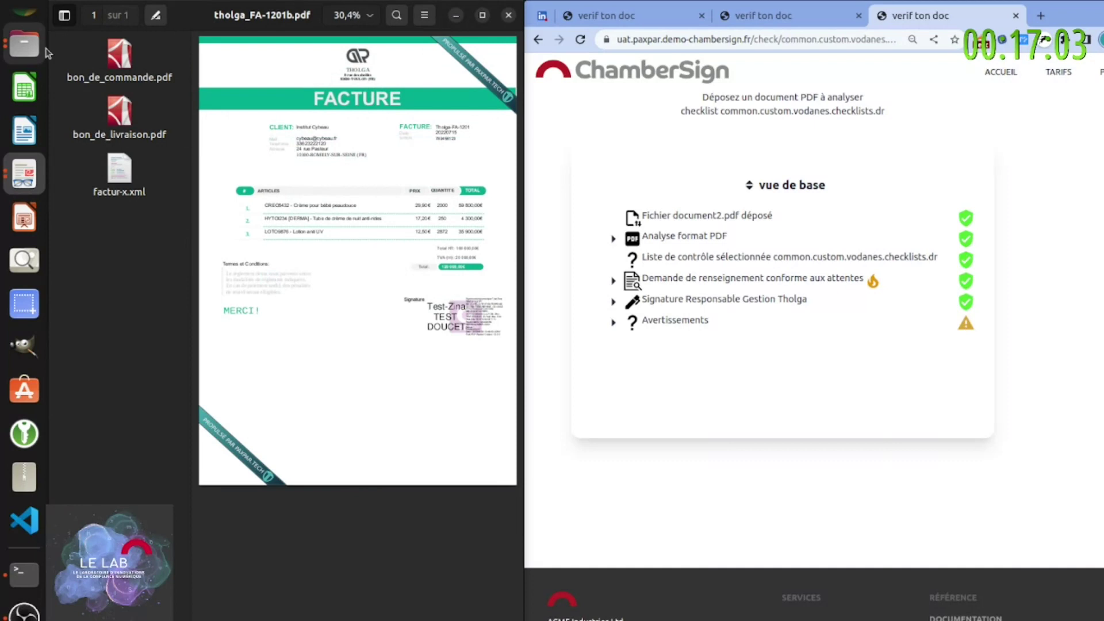
View the invoice's embedded bon_de_commande.pdf and its attachments, and close both to return to the cover letter
{"action": "double_click", "coordinate": [121, 57]}
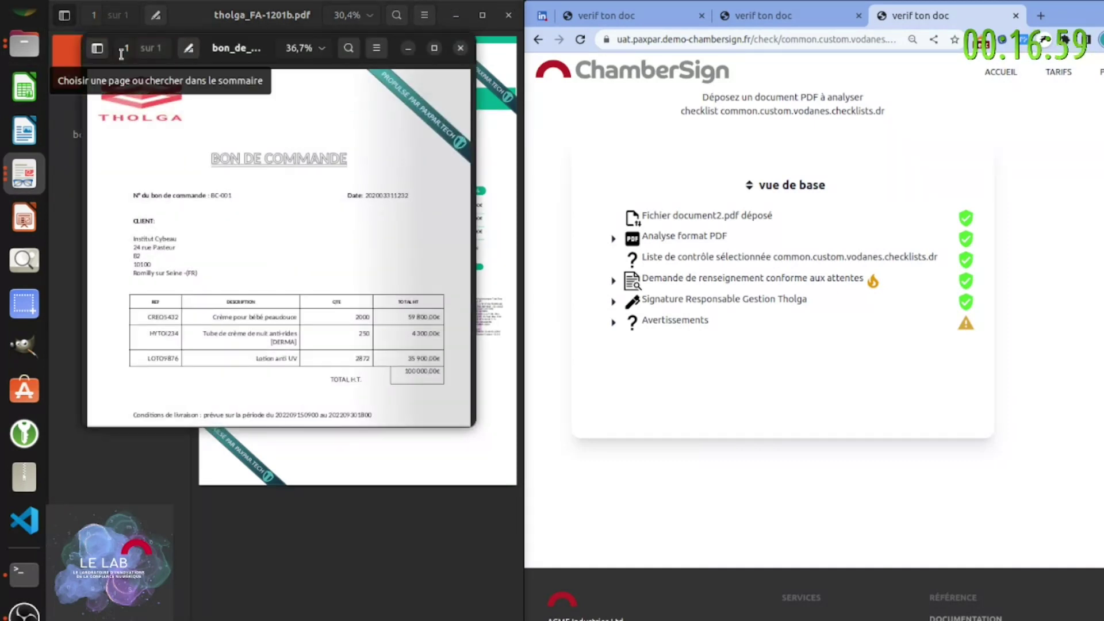
{"action": "left_click", "coordinate": [98, 50]}
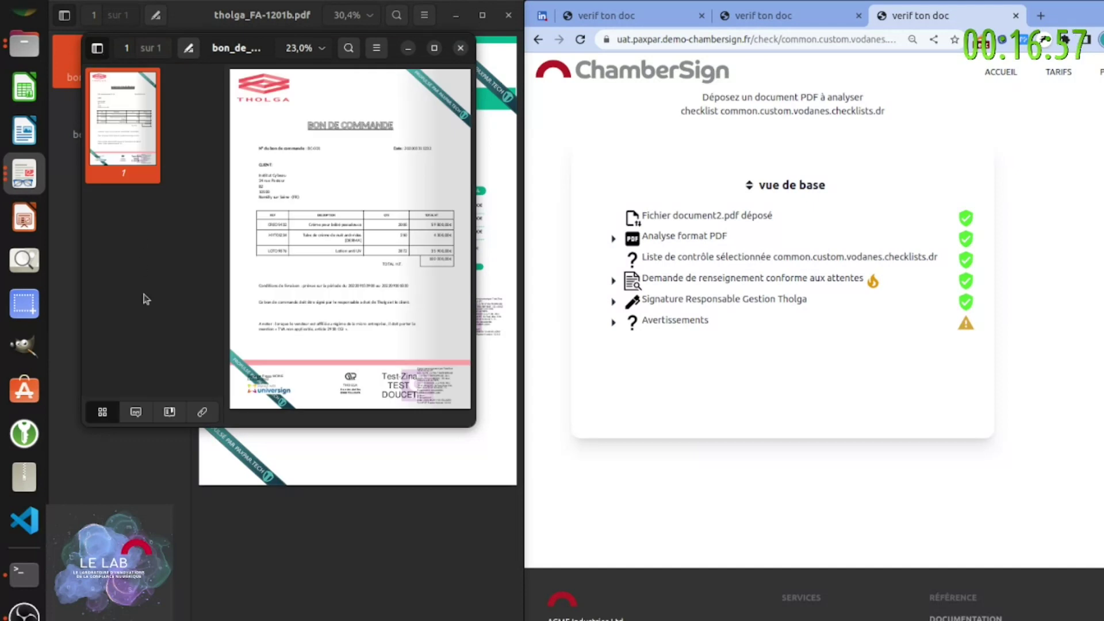
{"action": "left_click", "coordinate": [202, 412]}
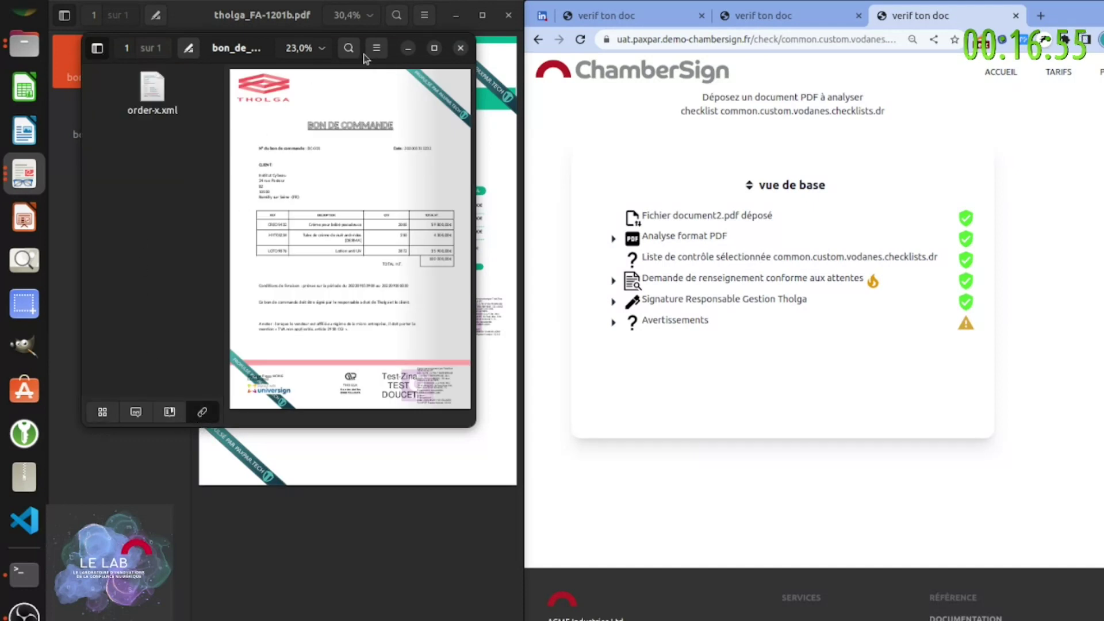
{"action": "key", "text": "super+Left"}
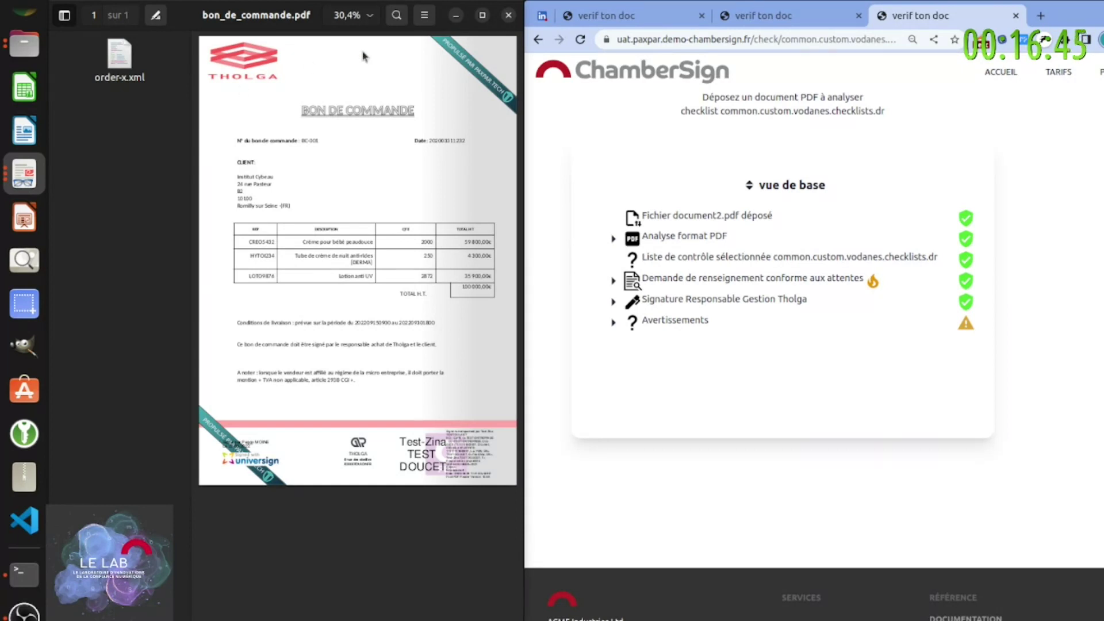
{"action": "left_click", "coordinate": [509, 18]}
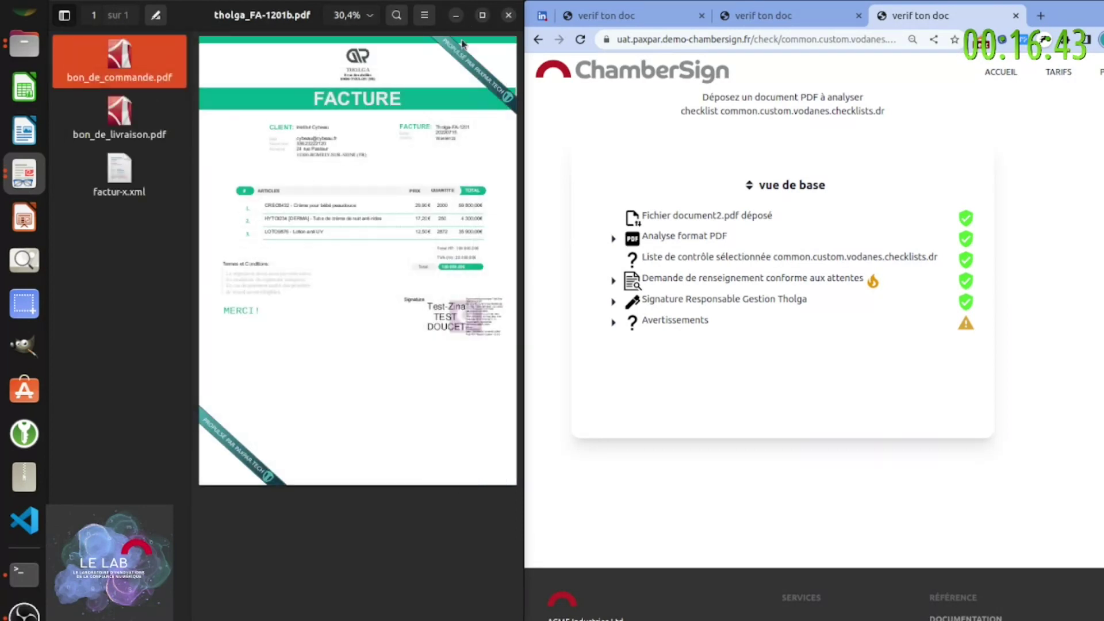
{"action": "left_click", "coordinate": [509, 18]}
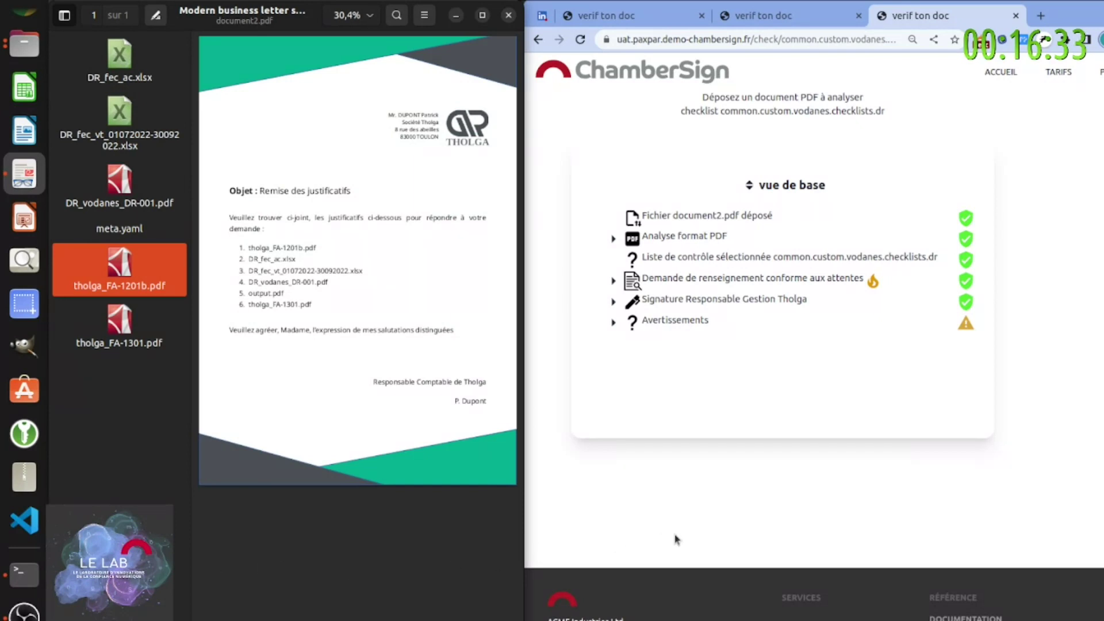
Examine the PDF format analysis of document2.pdf down to the attachments nested in tholga_FA-1201b.pdf
{"action": "left_click", "coordinate": [614, 239]}
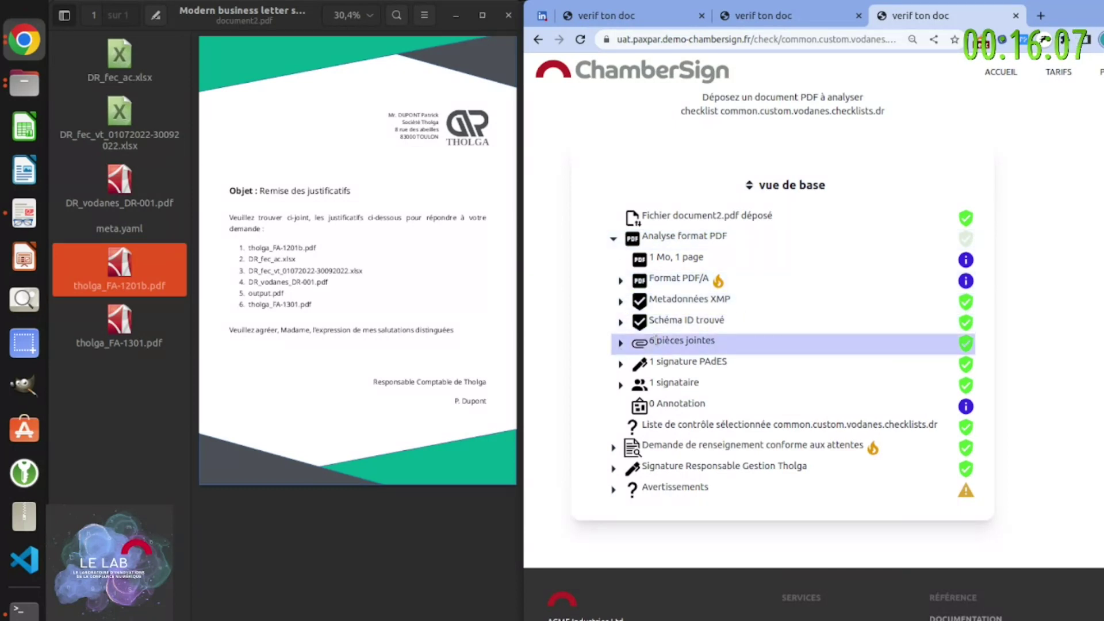
{"action": "left_click", "coordinate": [659, 342]}
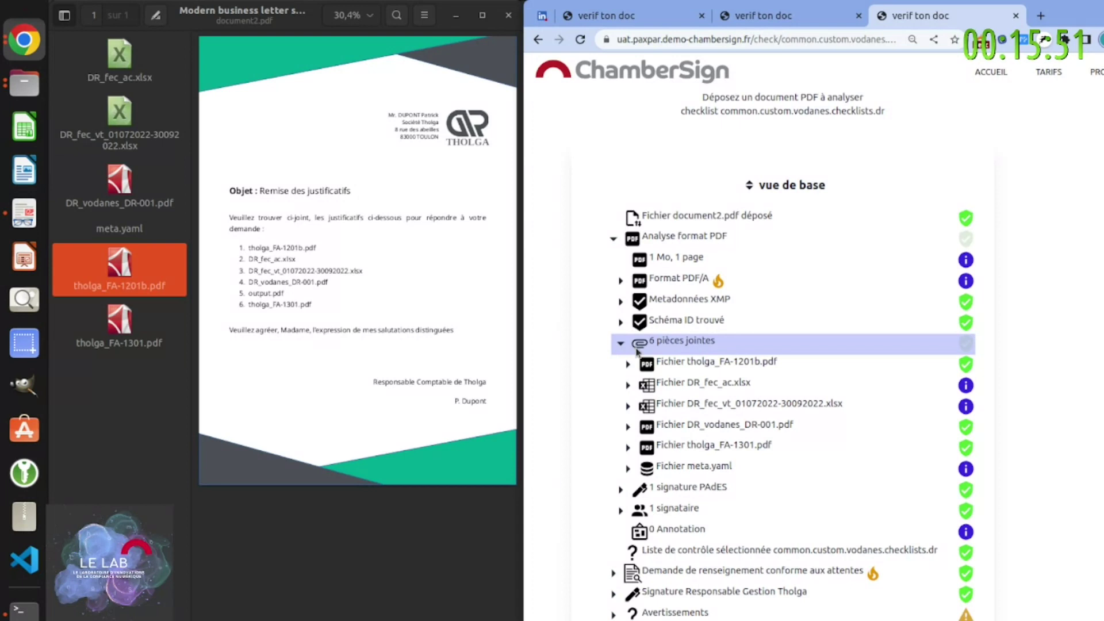
{"action": "left_click", "coordinate": [629, 364]}
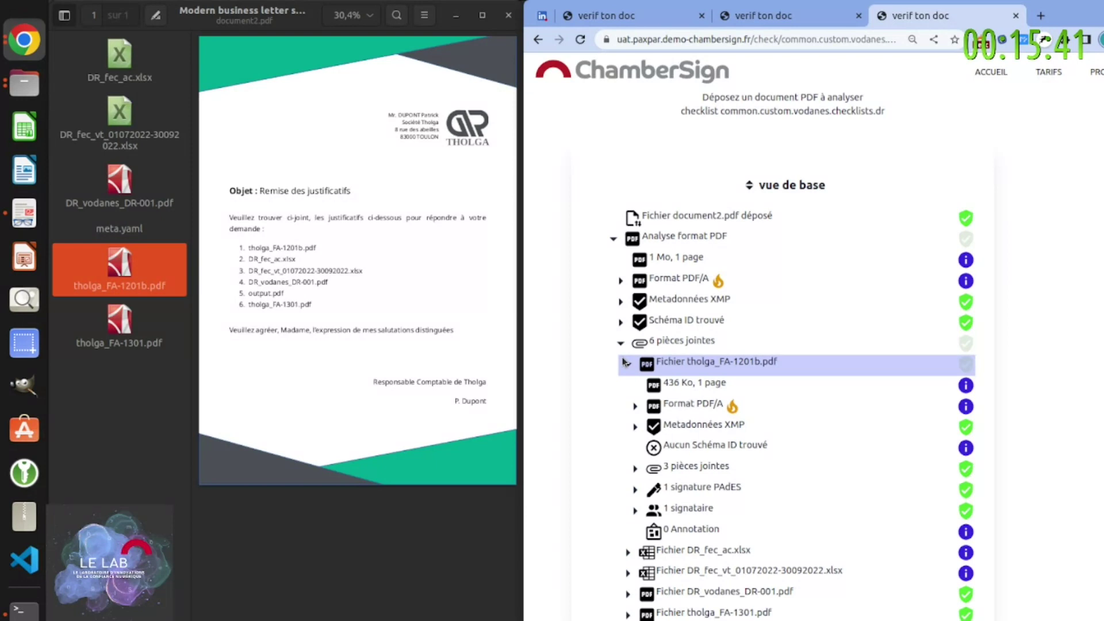
{"action": "left_click", "coordinate": [638, 471]}
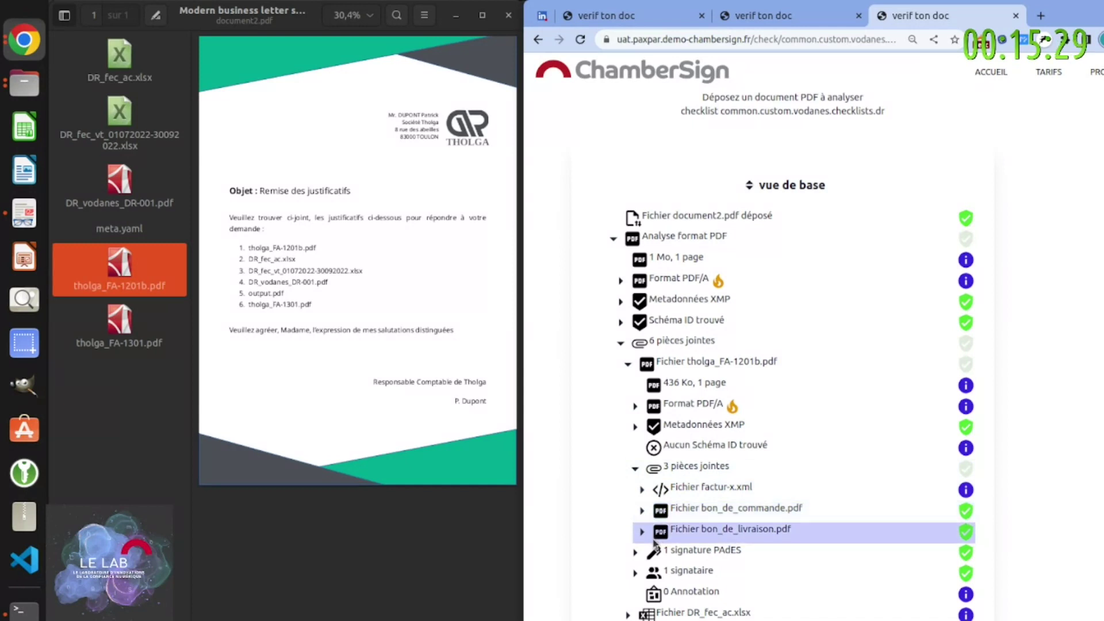
Inspect the analysis details of the nested bon_de_livraison.pdf and collapse the tholga_FA-1201b.pdf branch
{"action": "left_click", "coordinate": [669, 535]}
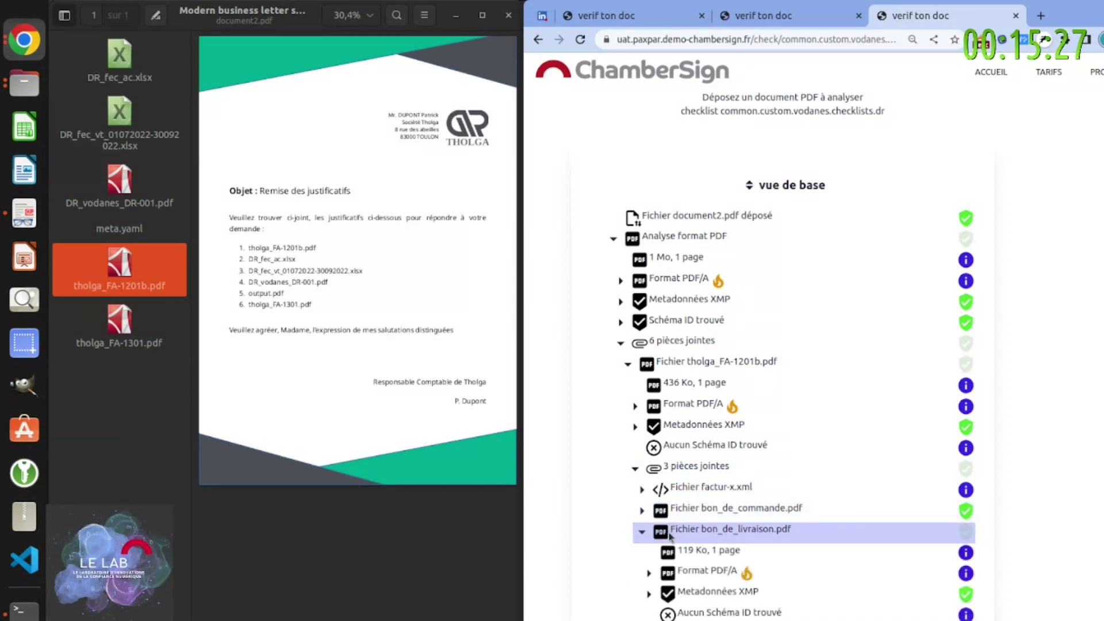
{"action": "scroll", "coordinate": [670, 535], "scroll_direction": "down", "scroll_amount": 4}
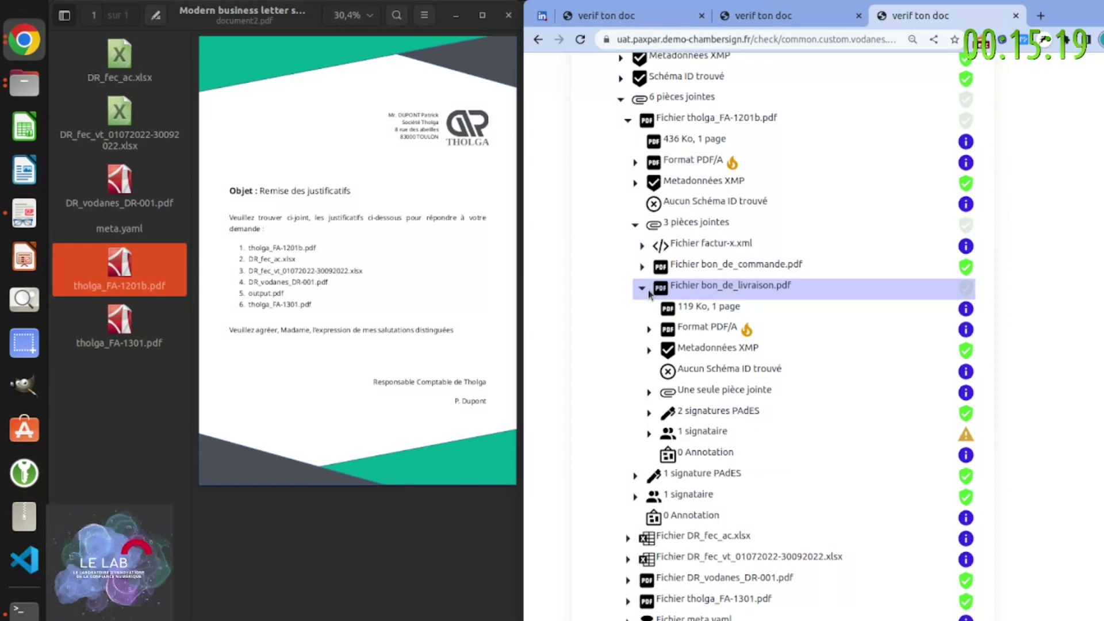
{"action": "left_click", "coordinate": [671, 396]}
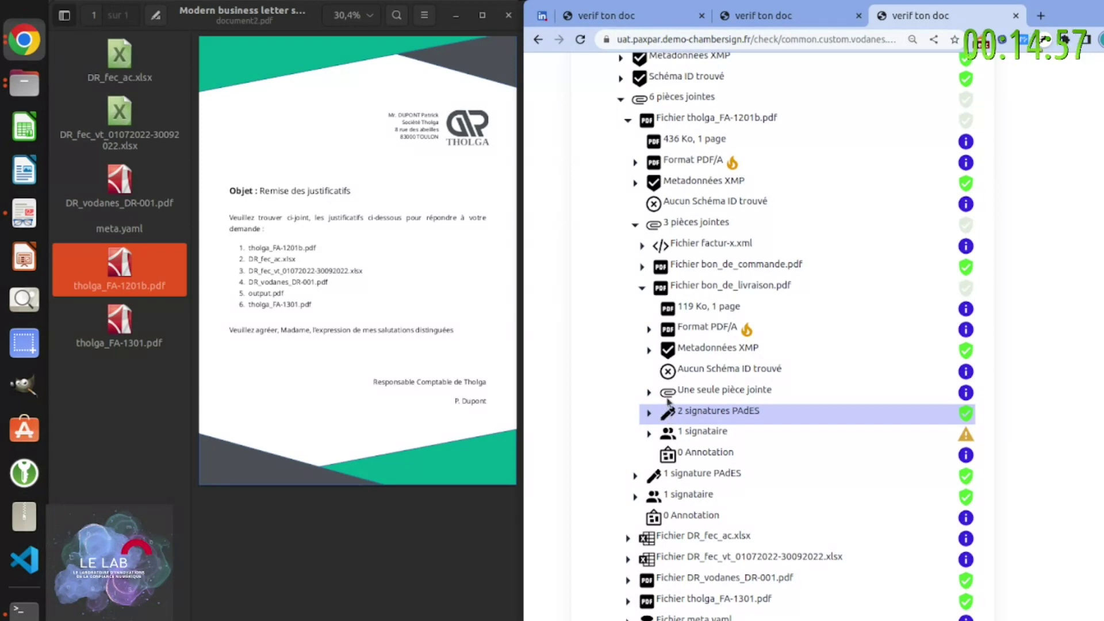
{"action": "left_click", "coordinate": [679, 288]}
{"action": "left_click", "coordinate": [672, 223]}
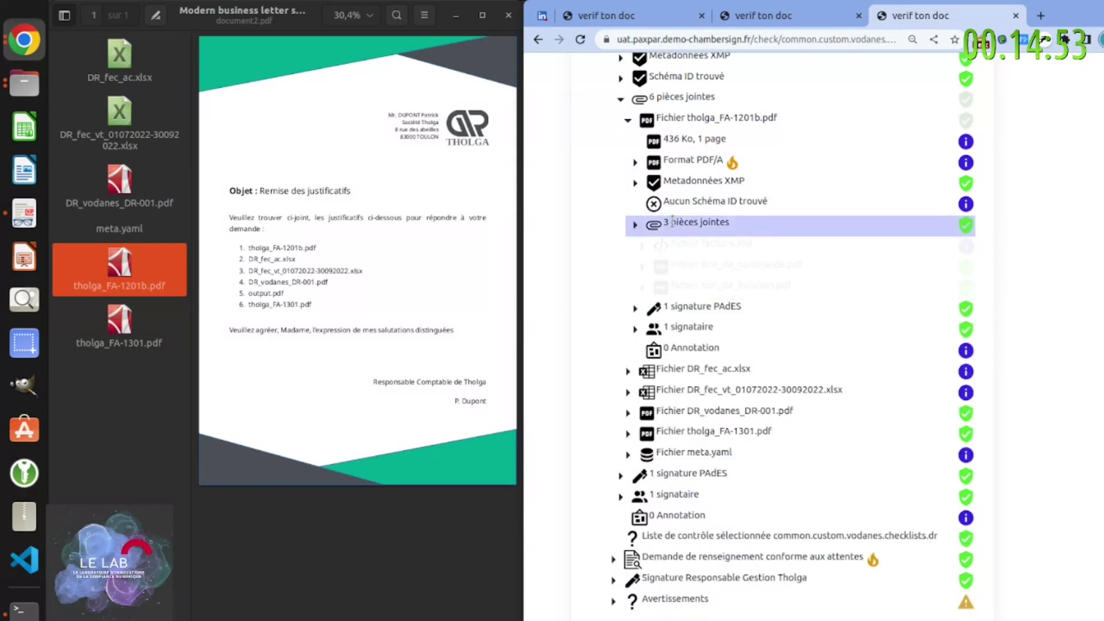
{"action": "left_click", "coordinate": [658, 118]}
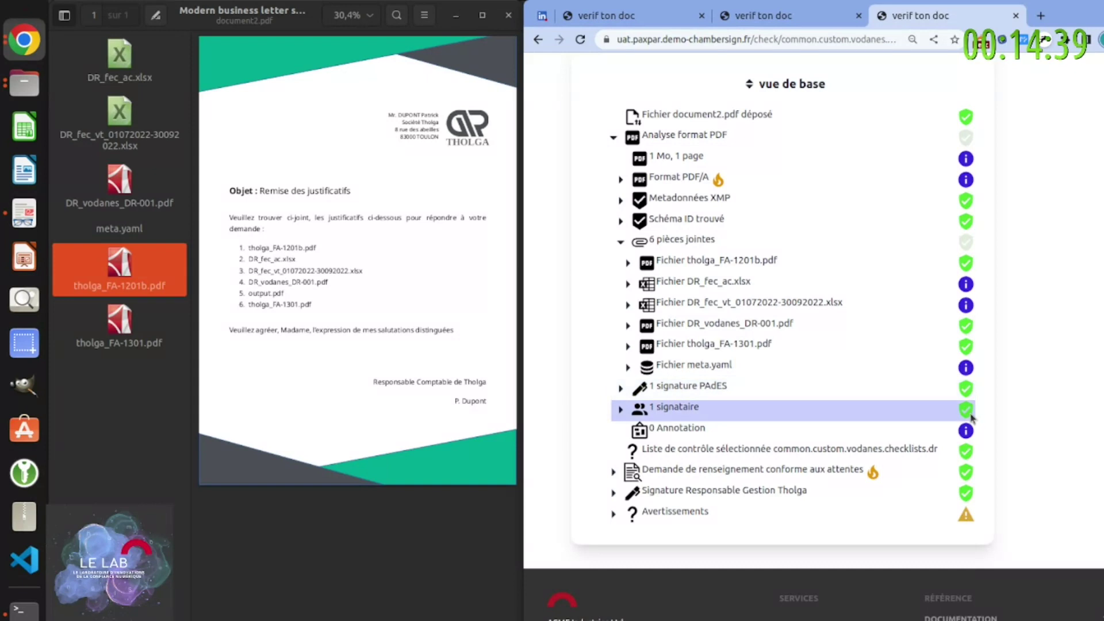
Examine the letter's PAdES signature, including the issuer of its first certificate, and collapse the signature details
{"action": "left_click", "coordinate": [960, 388]}
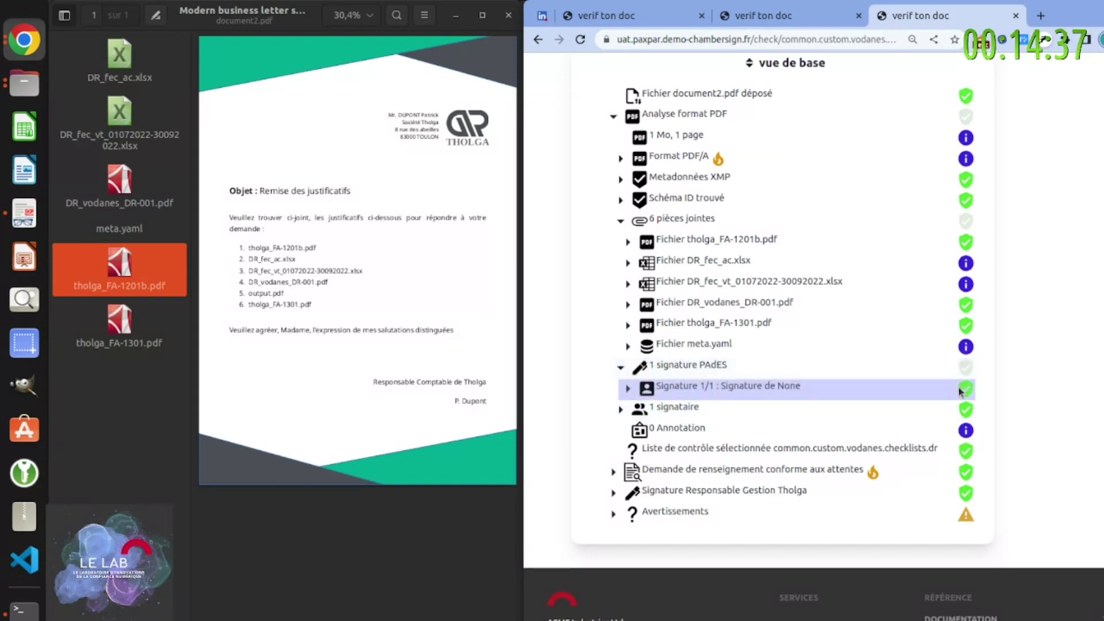
{"action": "left_click", "coordinate": [959, 390]}
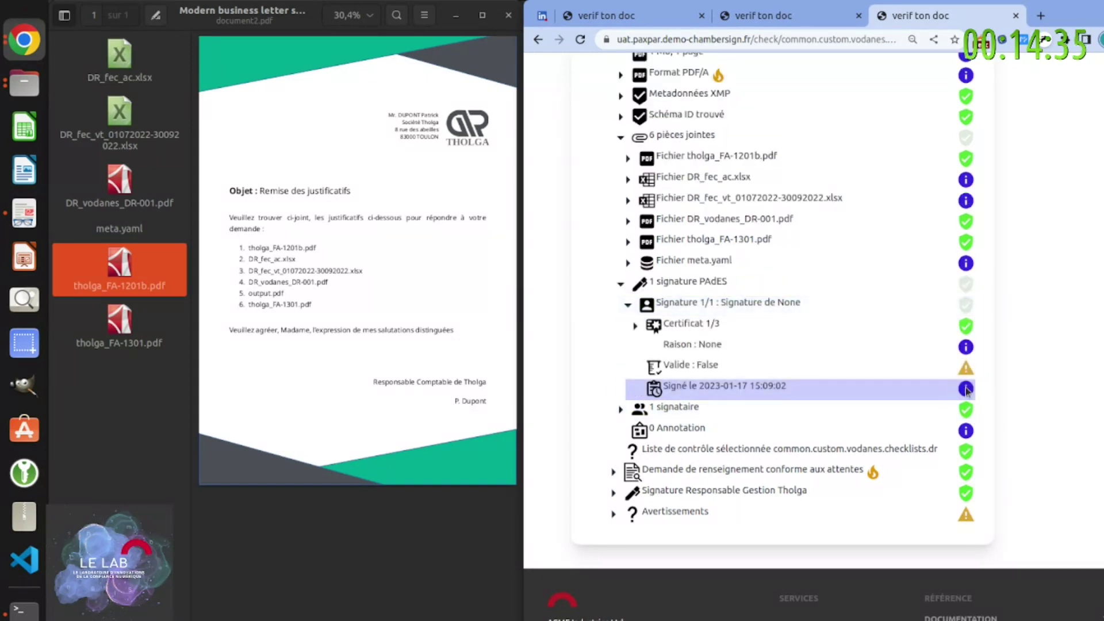
{"action": "left_click", "coordinate": [943, 321]}
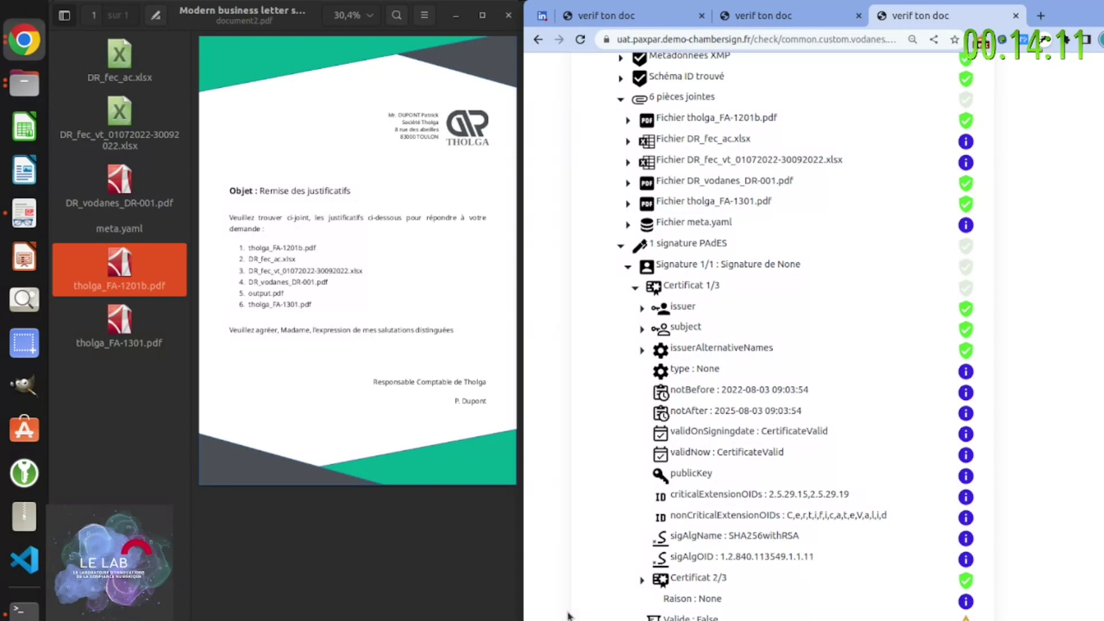
{"action": "left_click", "coordinate": [681, 309]}
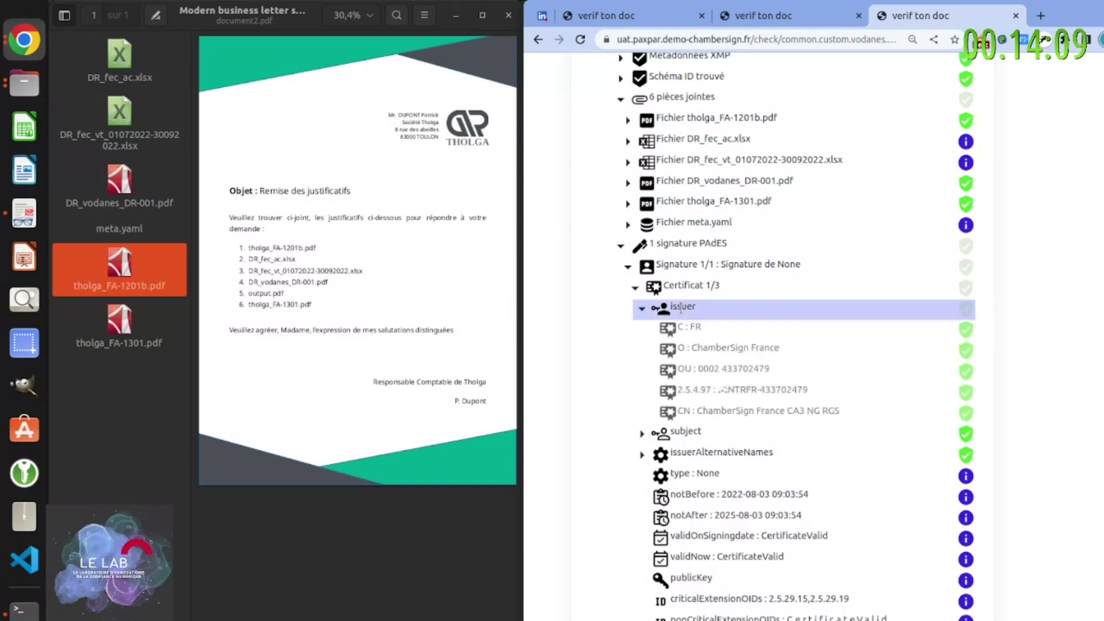
{"action": "left_click", "coordinate": [674, 330]}
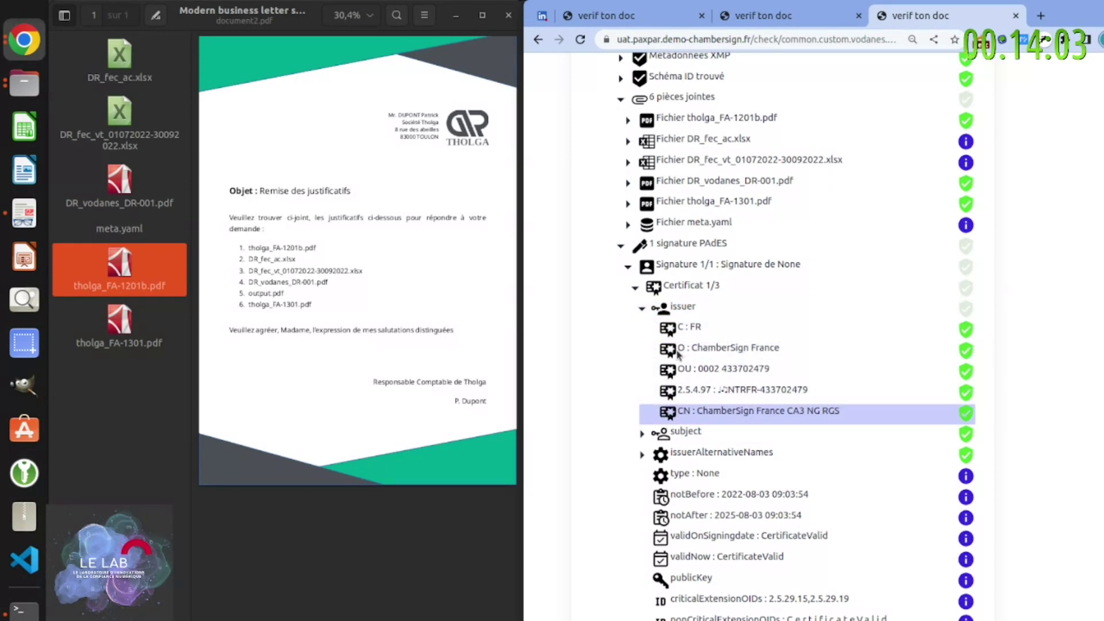
{"action": "left_click", "coordinate": [674, 263]}
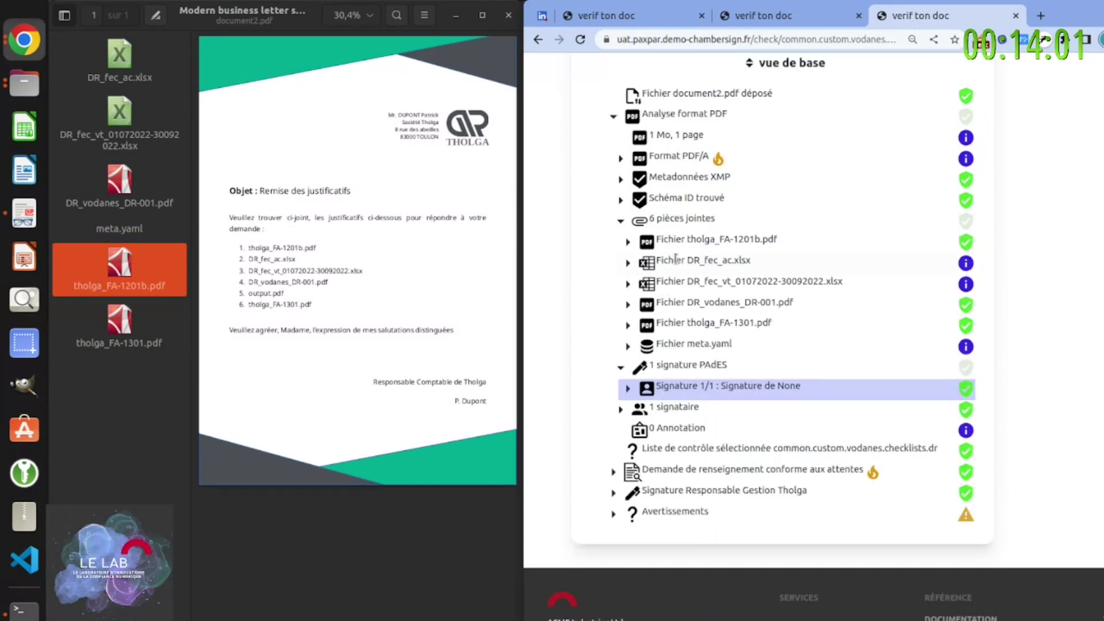